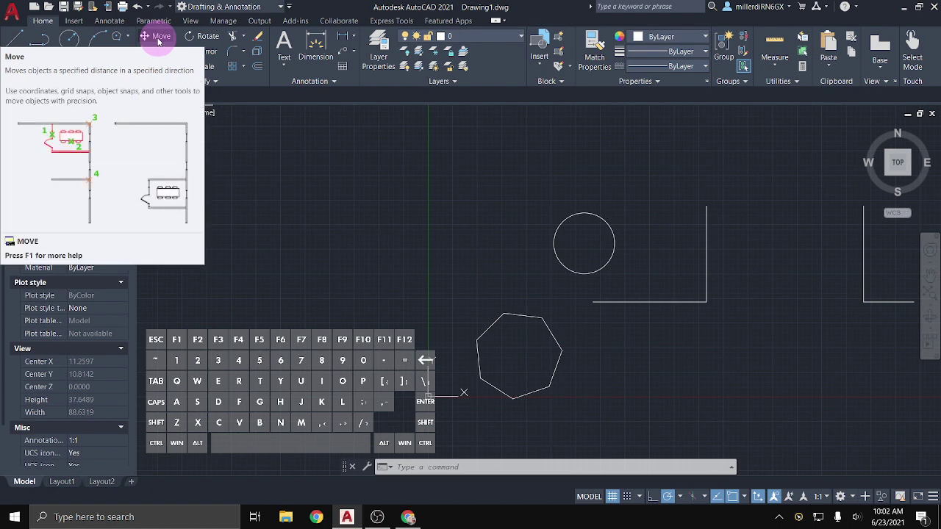
Move the two lines forming the L beside the circle from the vertical line's upper endpoint to the other L's free horizontal endpoint.
{"action": "left_click", "coordinate": [155, 38]}
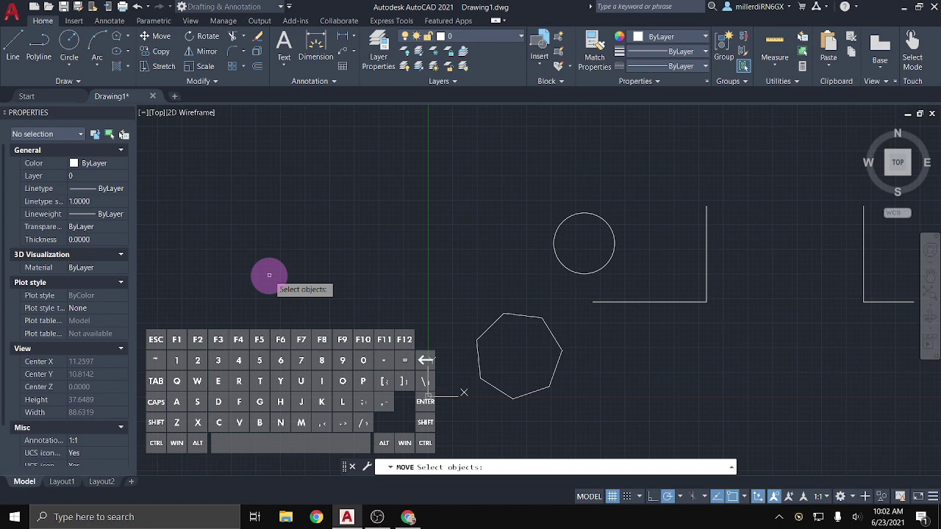
{"action": "left_click", "coordinate": [684, 300]}
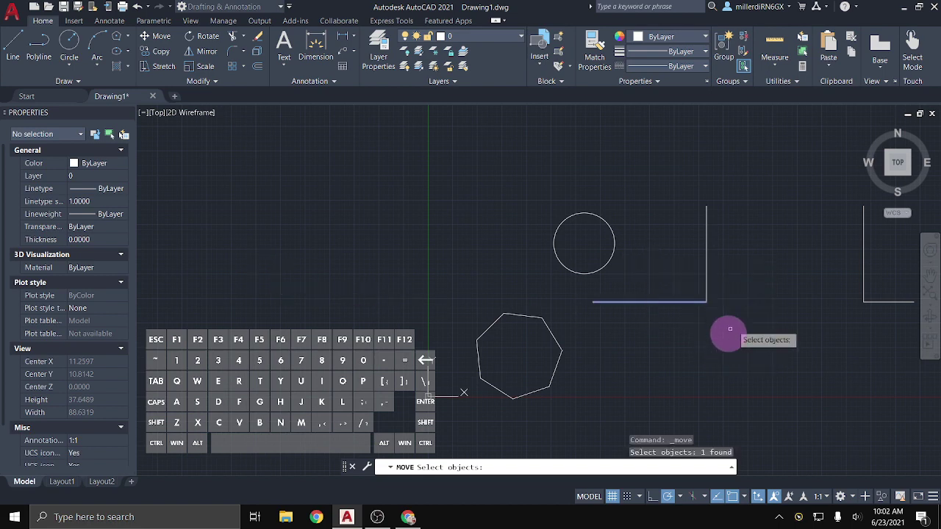
{"action": "left_click", "coordinate": [765, 183]}
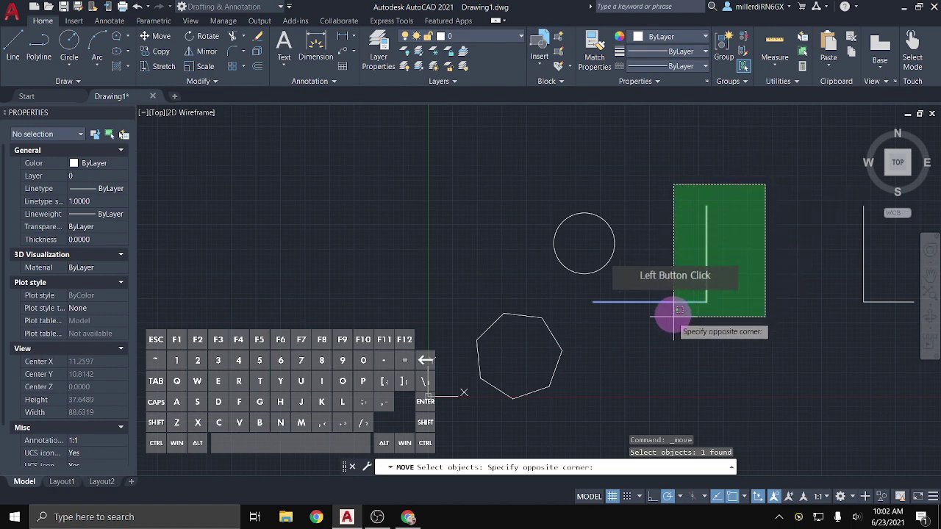
{"action": "left_click", "coordinate": [638, 355]}
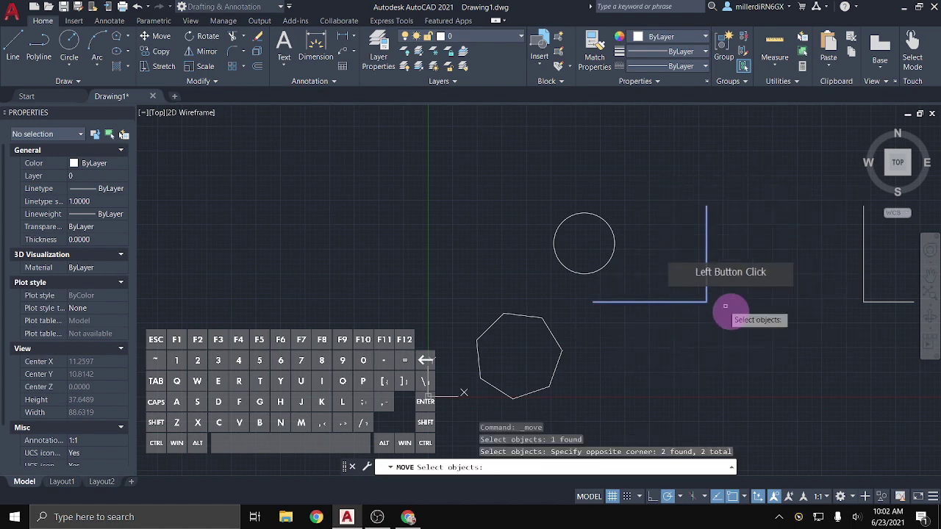
{"action": "scroll", "coordinate": [770, 301], "scroll_direction": "up", "scroll_amount": 4}
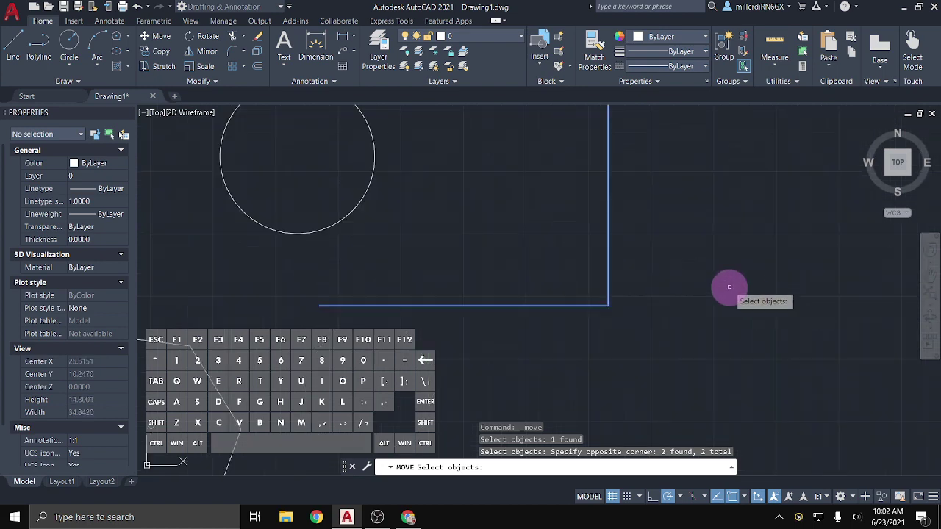
{"action": "scroll", "coordinate": [724, 385], "scroll_direction": "down", "scroll_amount": 3}
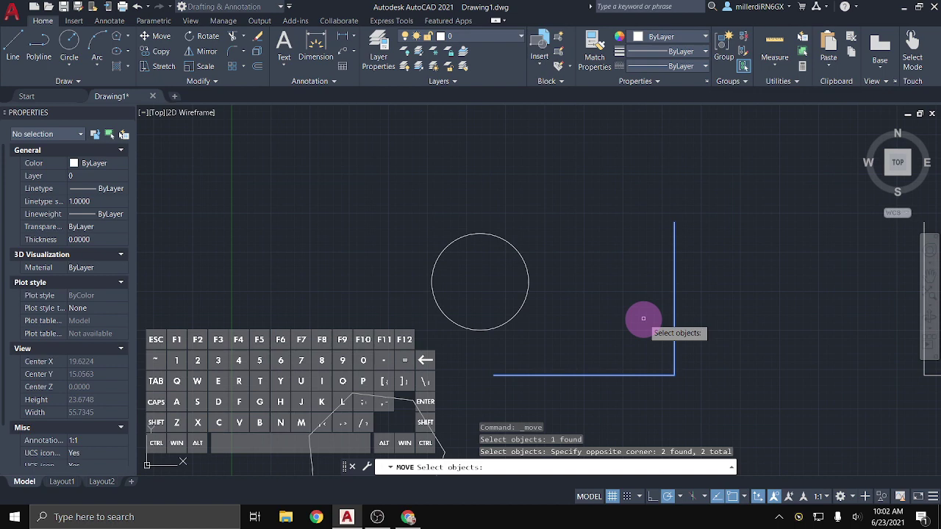
{"action": "right_click", "coordinate": [643, 319]}
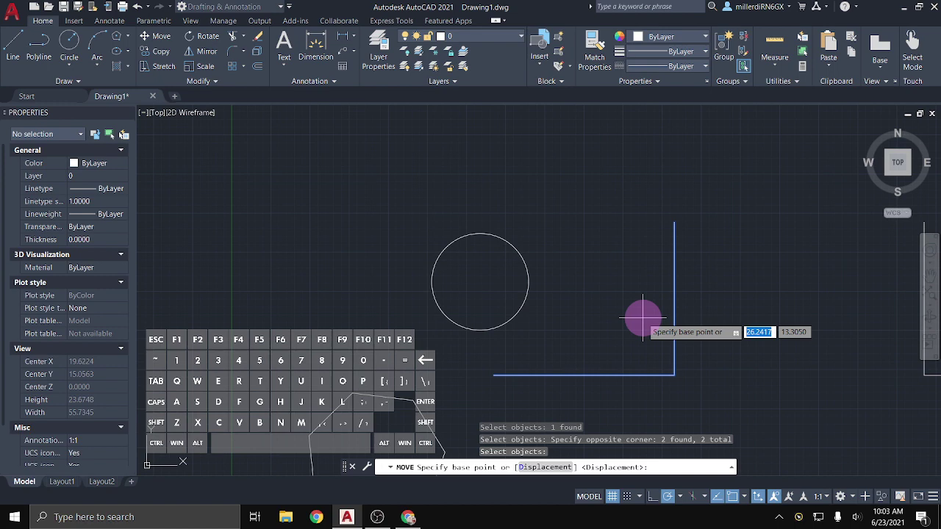
{"action": "scroll", "coordinate": [642, 316], "scroll_direction": "down", "scroll_amount": 2}
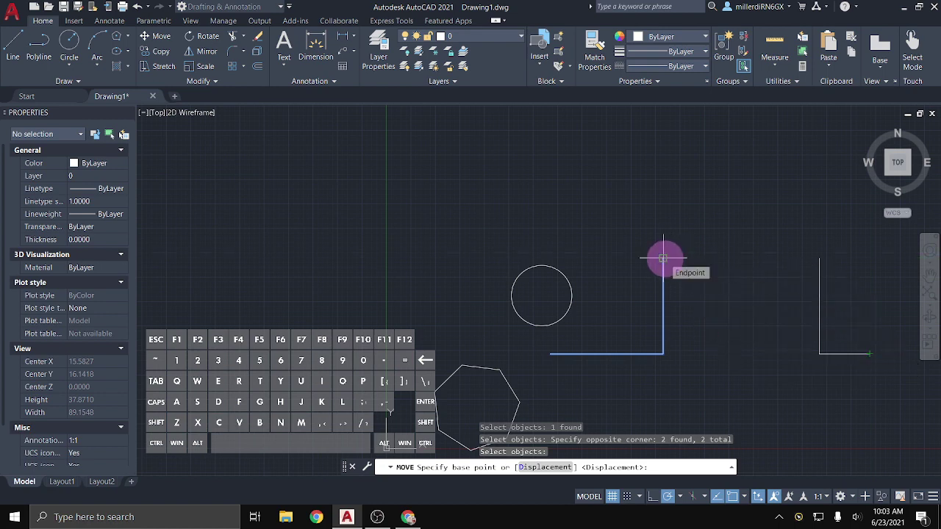
{"action": "left_click", "coordinate": [663, 258]}
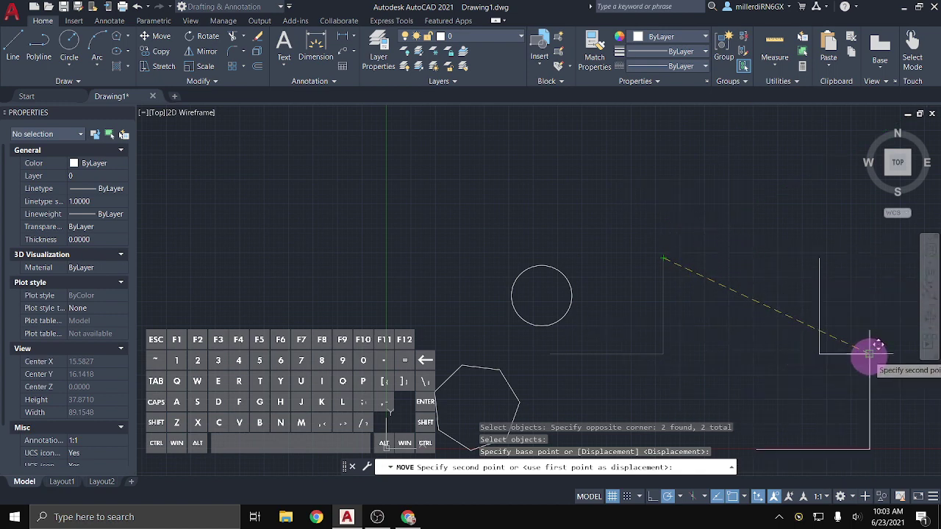
{"action": "left_click", "coordinate": [870, 350]}
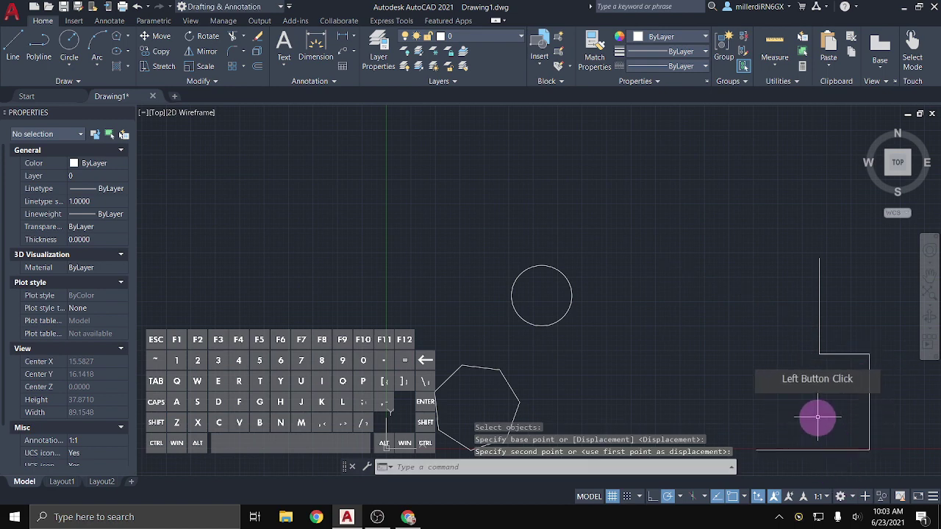
{"action": "mouse_move", "coordinate": [818, 417]}
{"action": "middle_mouse_down"}
{"action": "mouse_move", "coordinate": [756, 361]}
{"action": "mouse_move", "coordinate": [662, 335]}
{"action": "middle_mouse_up"}
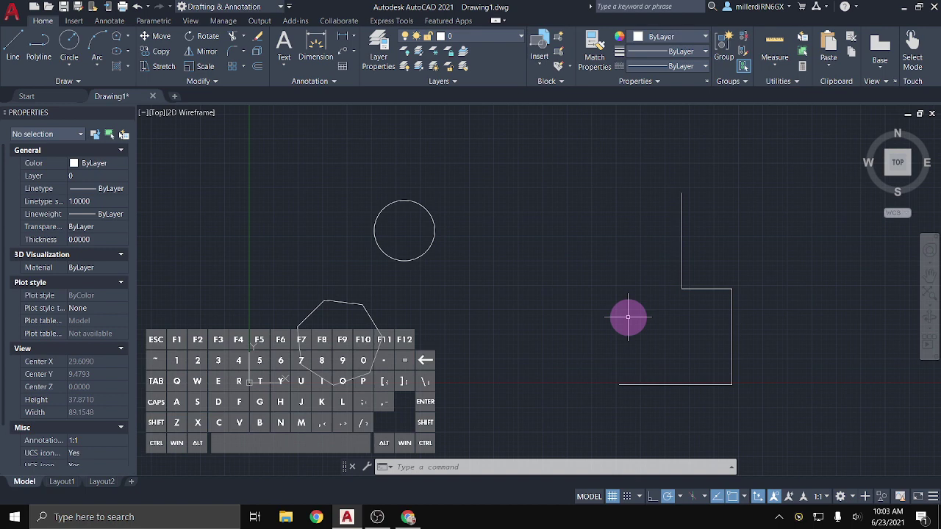
{"action": "middle_click_drag", "start_coordinate": [495, 342], "coordinate": [764, 342]}
{"action": "scroll", "coordinate": [659, 329], "scroll_direction": "up", "scroll_amount": 2}
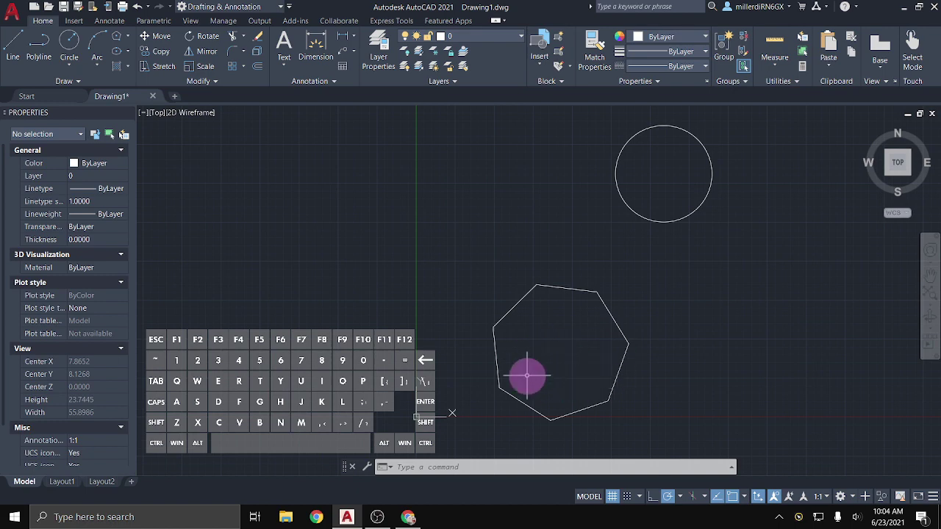
{"action": "left_click", "coordinate": [671, 219]}
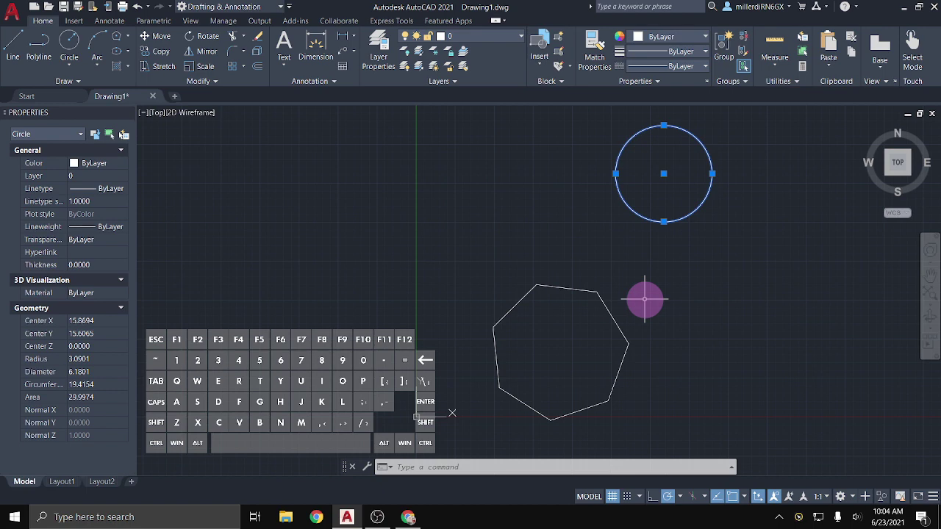
{"action": "type", "text": "M"}
{"action": "key", "text": "Return"}
{"action": "key", "text": "Return"}
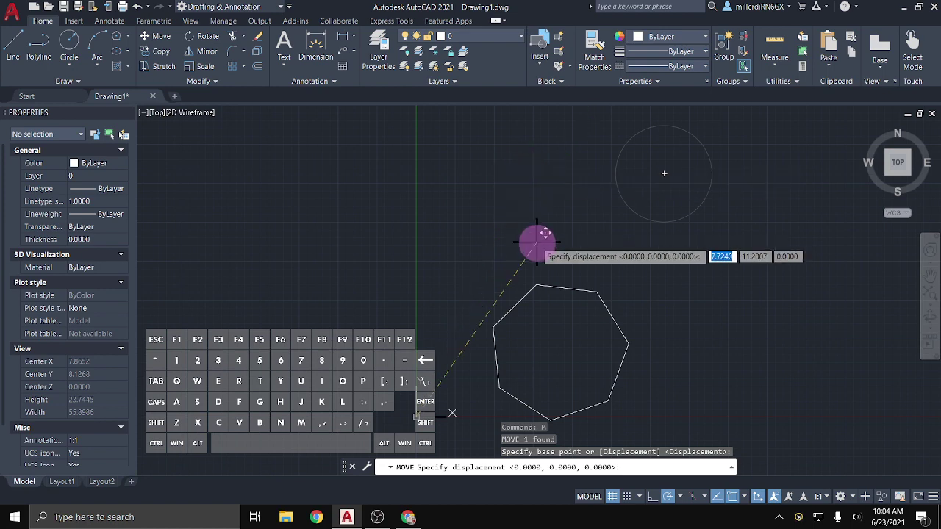
{"action": "key", "text": "Escape"}
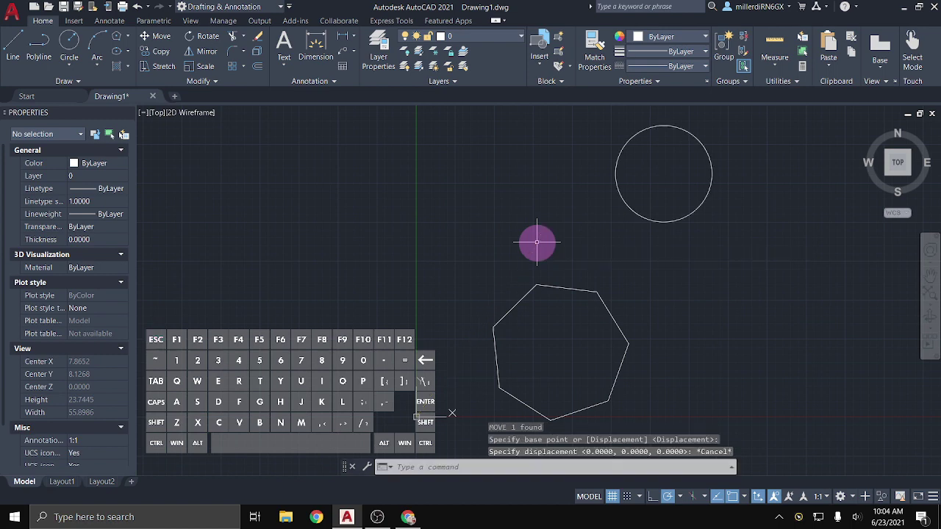
Move the circle from its center onto the heptagon's geometric center using the Geometric Center object snap.
{"action": "left_click", "coordinate": [662, 219]}
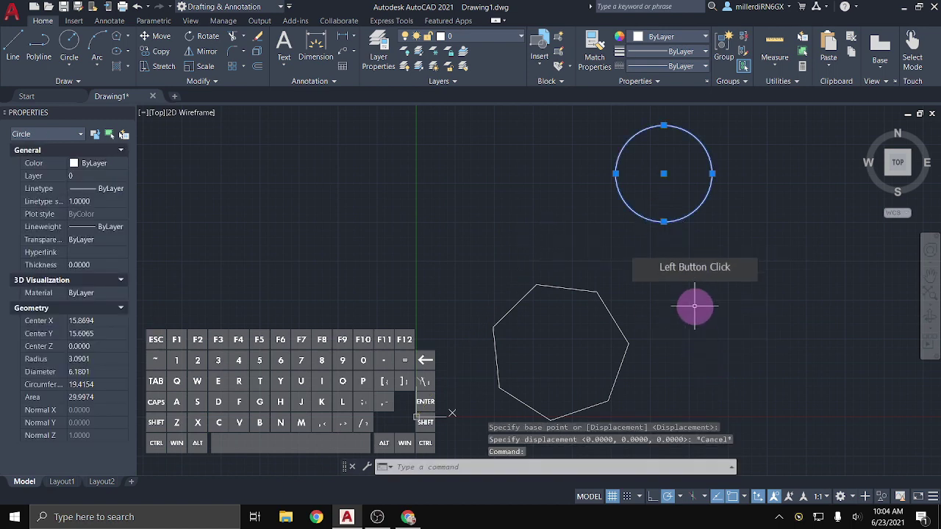
{"action": "type", "text": "M"}
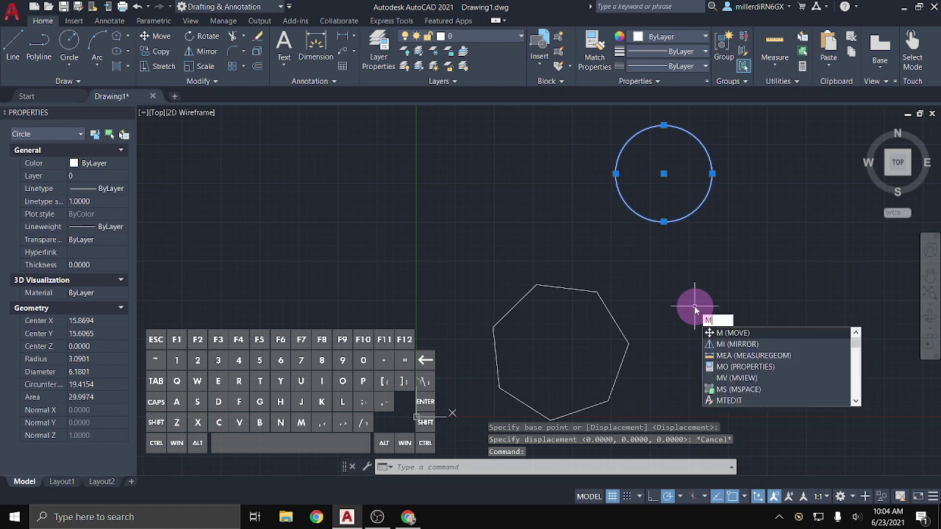
{"action": "key", "text": "Return"}
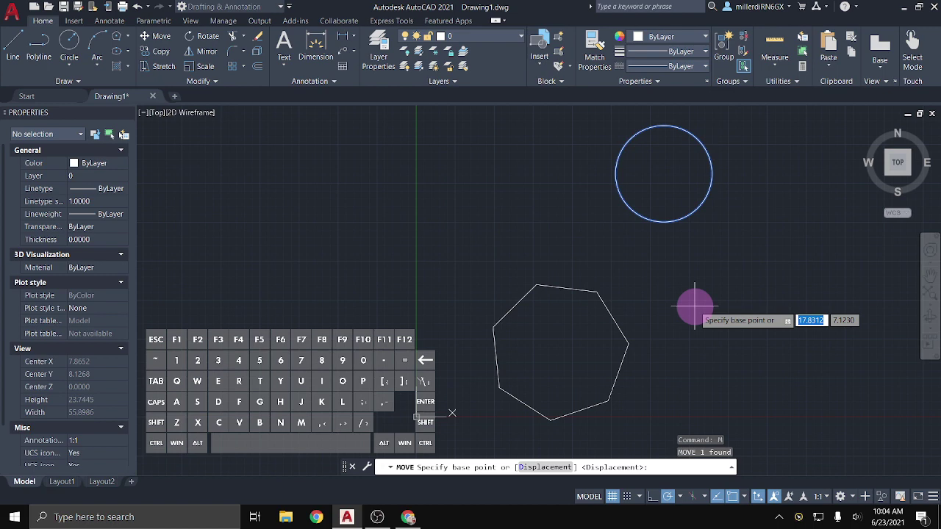
{"action": "left_click", "coordinate": [664, 174]}
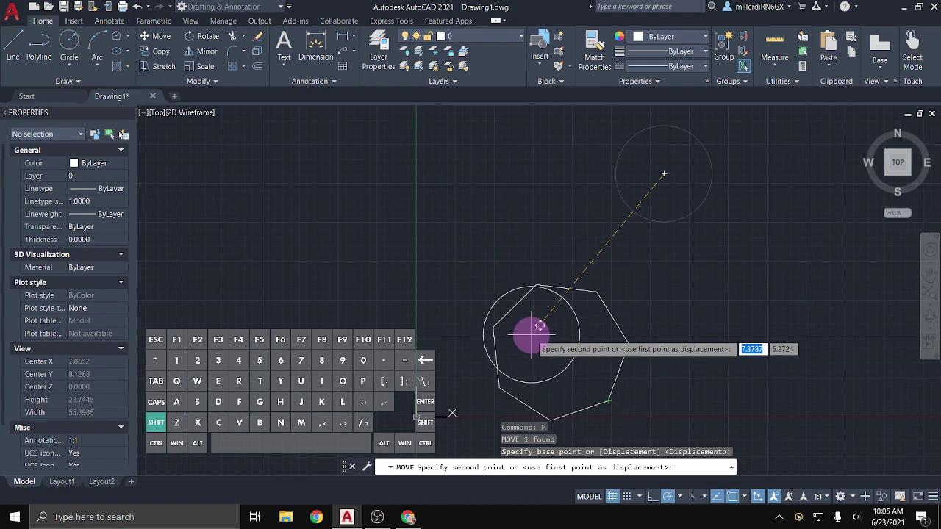
{"action": "right_click", "coordinate": [531, 337], "text": "shift"}
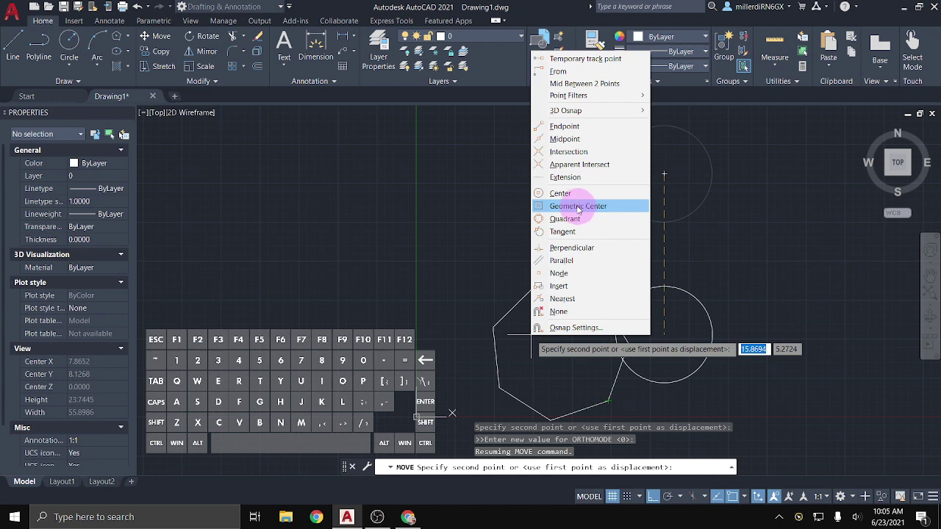
{"action": "left_click", "coordinate": [578, 207]}
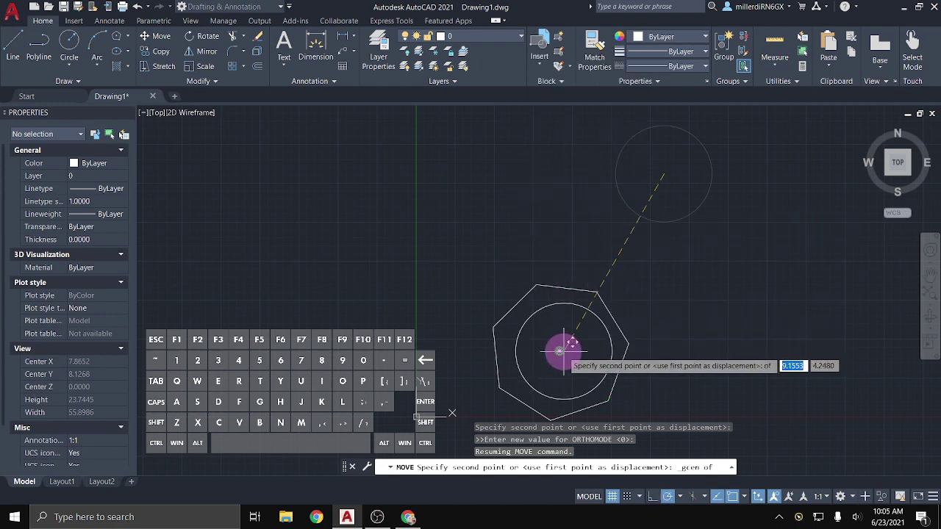
{"action": "left_click", "coordinate": [562, 351]}
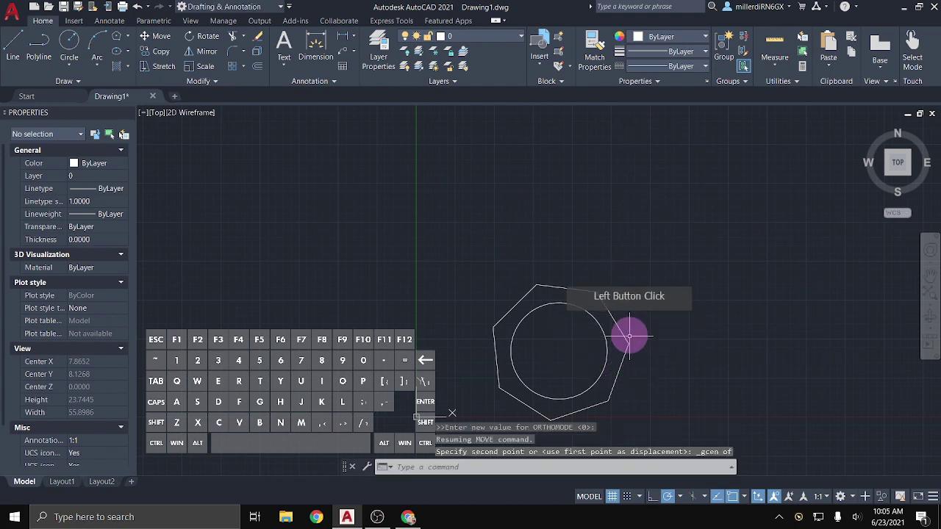
Move the four connected lines 16 units horizontally toward the heptagon, using the lowest line's free endpoint as base point.
{"action": "scroll", "coordinate": [672, 340], "scroll_direction": "down", "scroll_amount": 2}
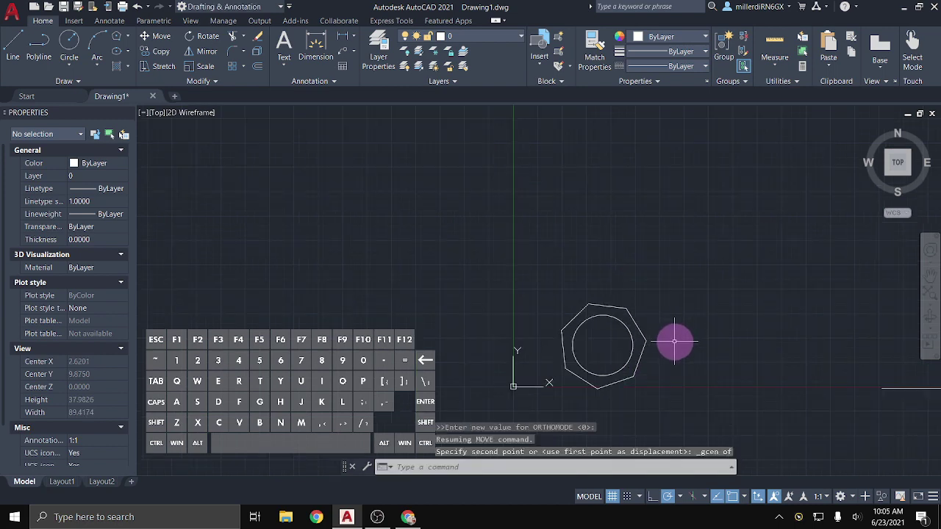
{"action": "middle_click_drag", "start_coordinate": [672, 341], "coordinate": [447, 299]}
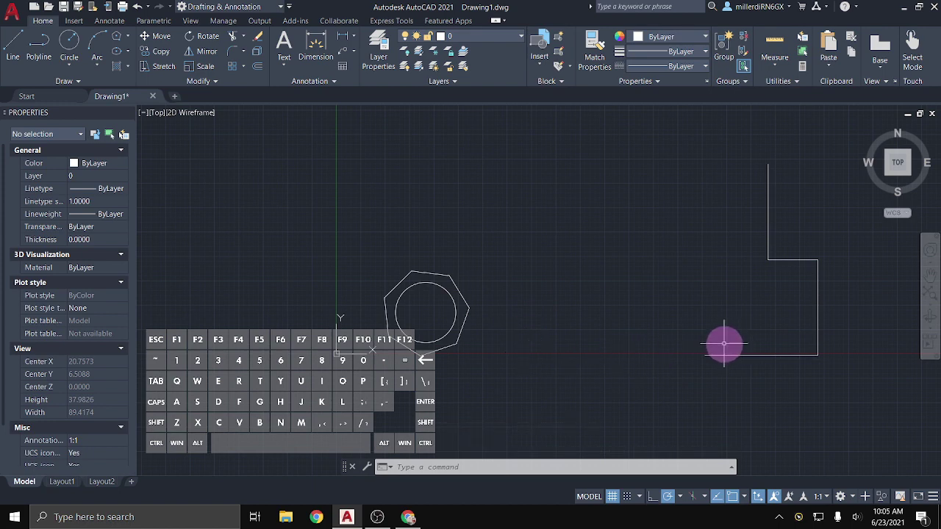
{"action": "left_click", "coordinate": [860, 392]}
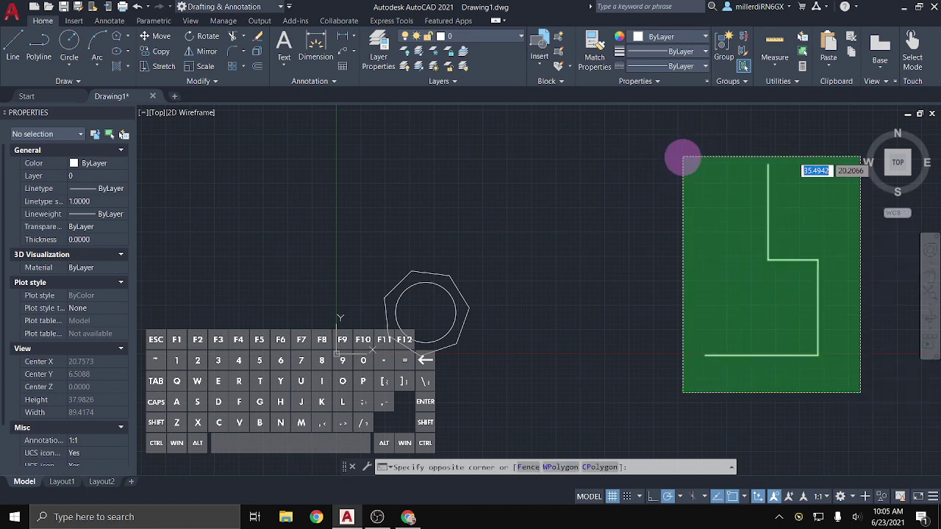
{"action": "left_click", "coordinate": [683, 156]}
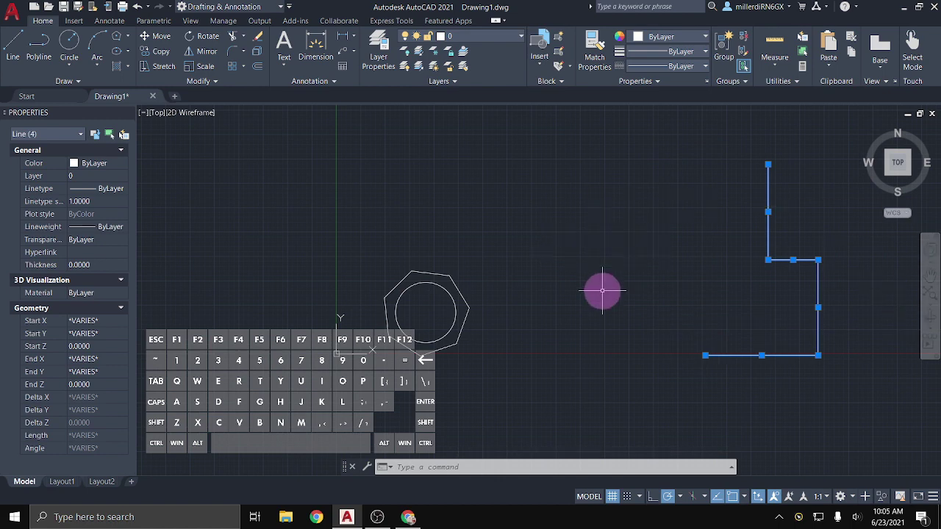
{"action": "type", "text": "M"}
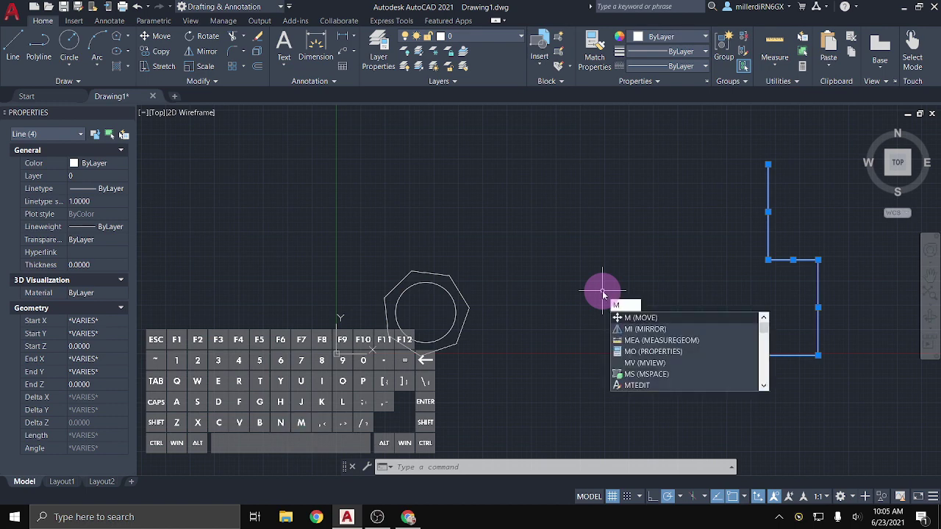
{"action": "key", "text": "Return"}
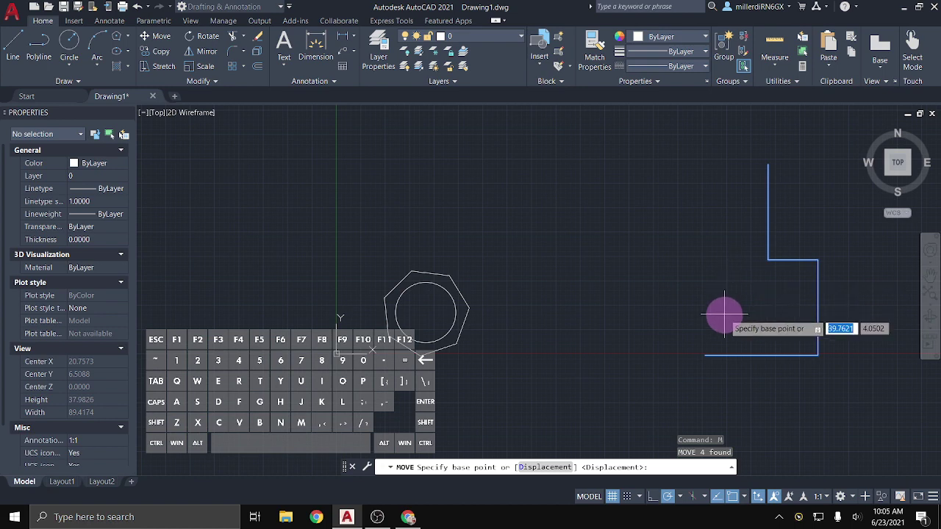
{"action": "left_click", "coordinate": [704, 355]}
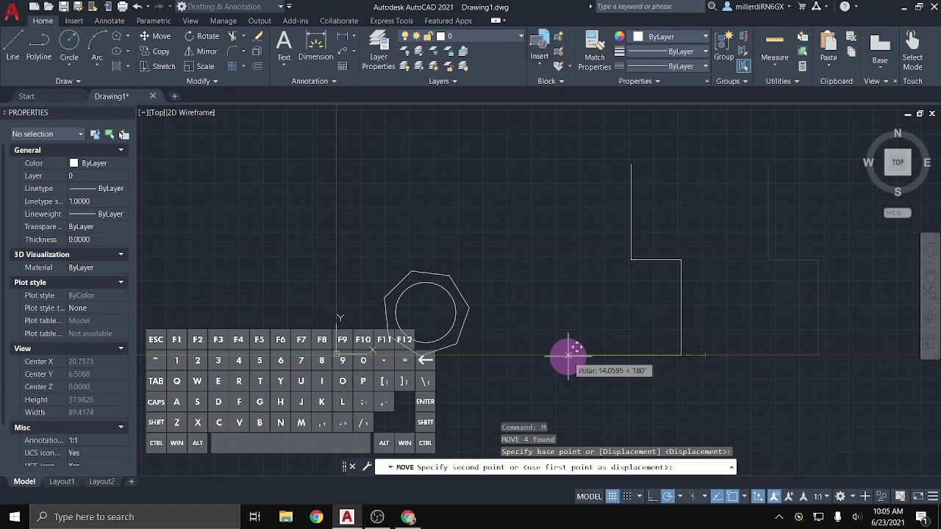
{"action": "type", "text": "16"}
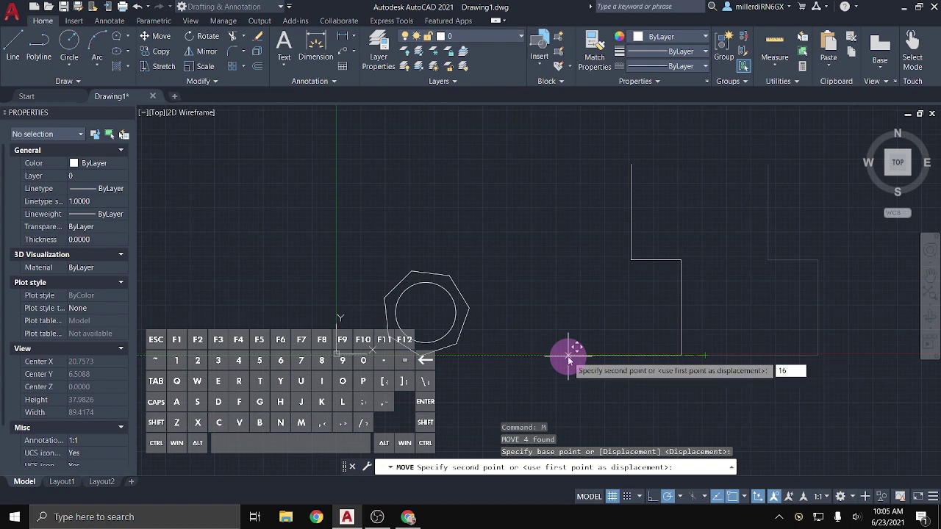
{"action": "key", "text": "Return"}
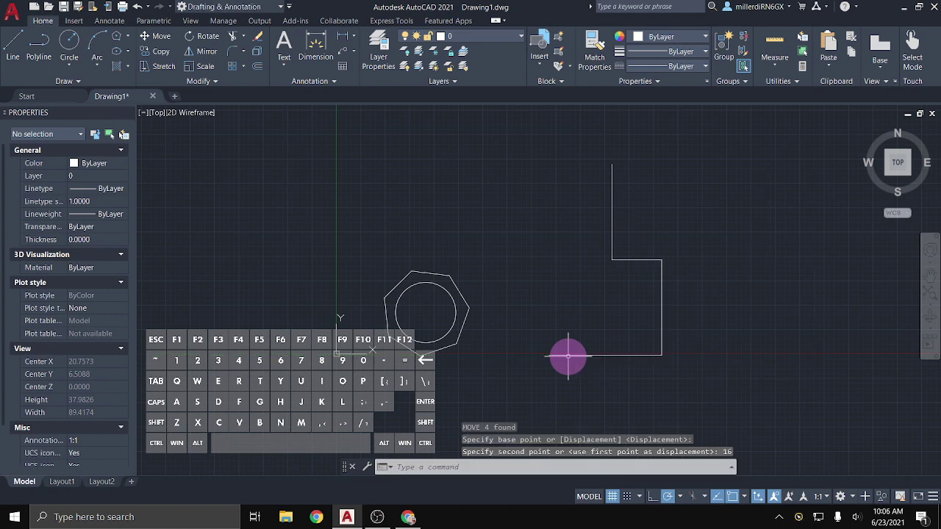
Copy the original vertical line from its upper endpoint to the heptagon's three lowest vertices.
{"action": "scroll", "coordinate": [568, 356], "scroll_direction": "up", "scroll_amount": 2}
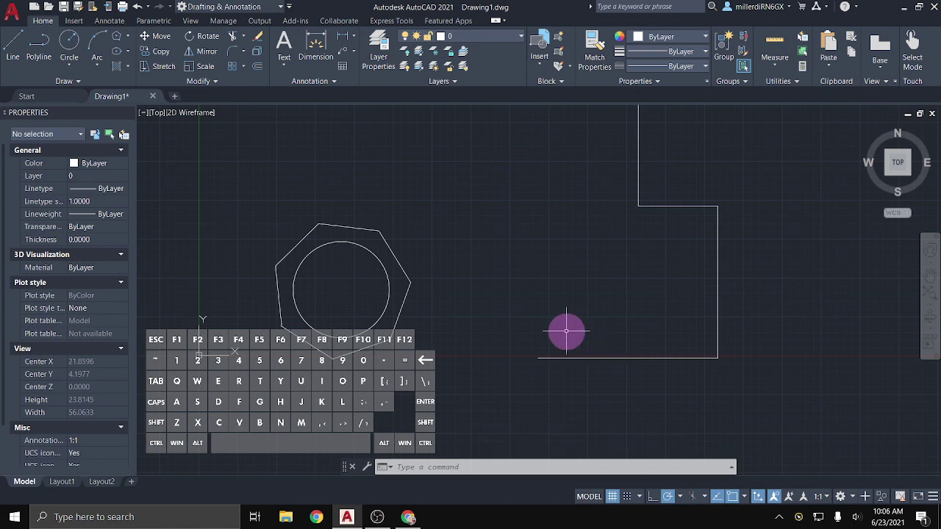
{"action": "scroll", "coordinate": [564, 330], "scroll_direction": "down", "scroll_amount": 2}
{"action": "mouse_move", "coordinate": [539, 311]}
{"action": "middle_mouse_down"}
{"action": "mouse_move", "coordinate": [627, 321]}
{"action": "mouse_move", "coordinate": [641, 339]}
{"action": "middle_mouse_up"}
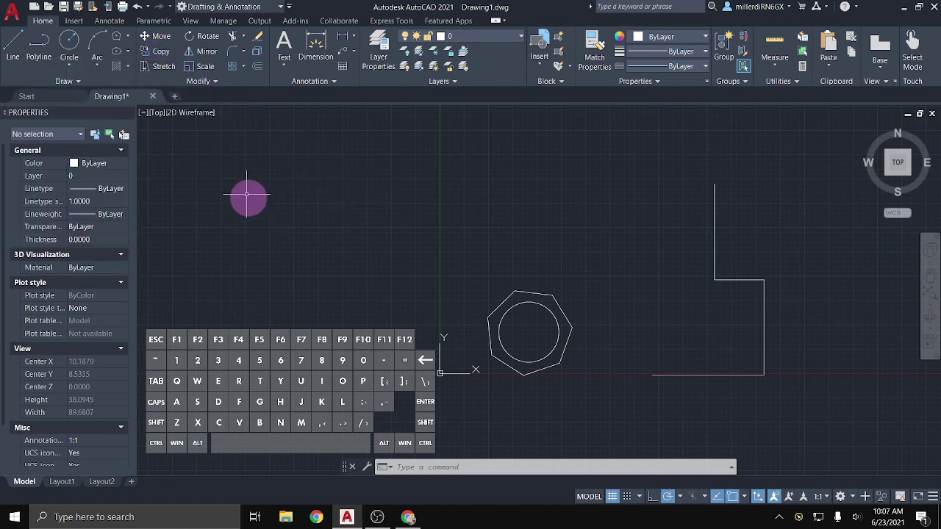
{"action": "left_click", "coordinate": [163, 53]}
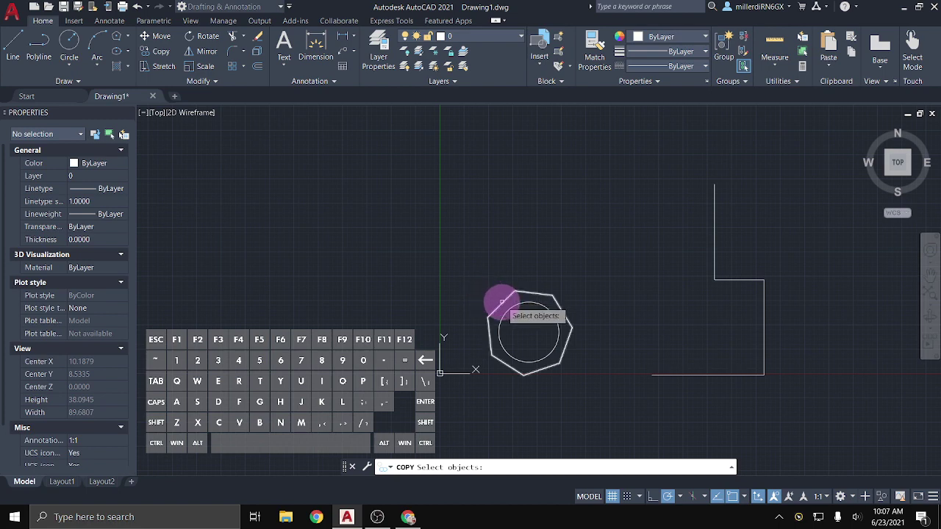
{"action": "left_click", "coordinate": [501, 302]}
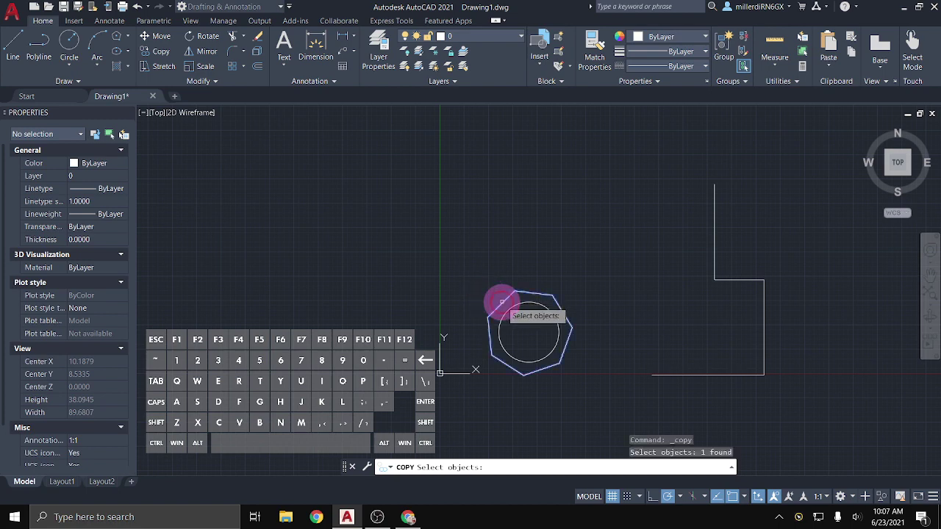
{"action": "left_click", "coordinate": [714, 238]}
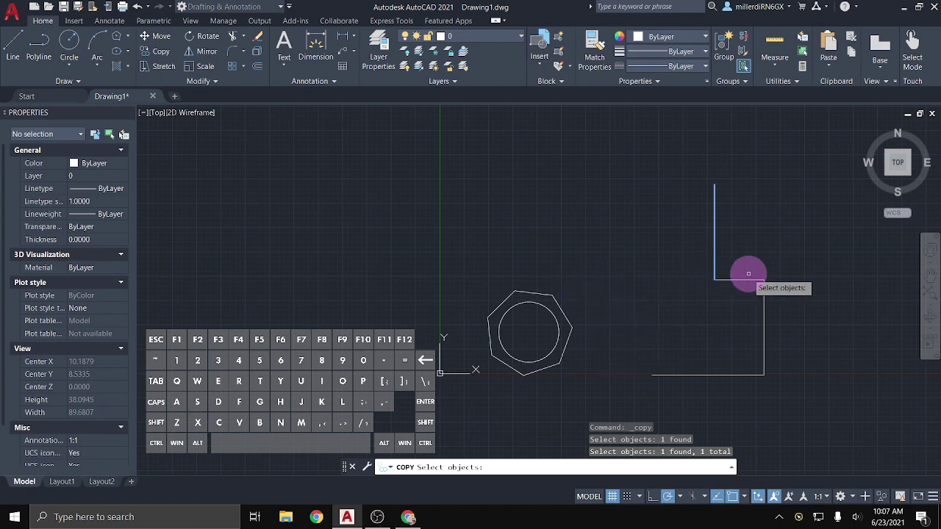
{"action": "right_click", "coordinate": [693, 199]}
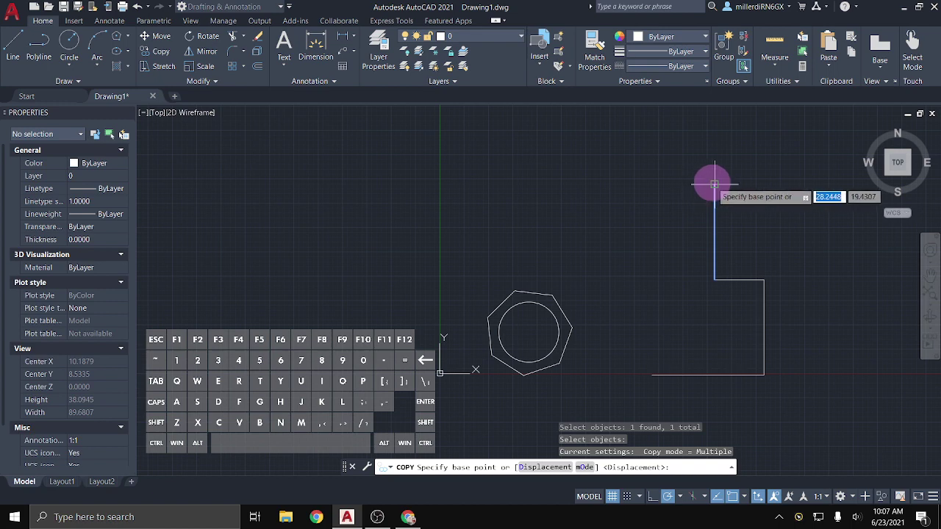
{"action": "left_click", "coordinate": [714, 184]}
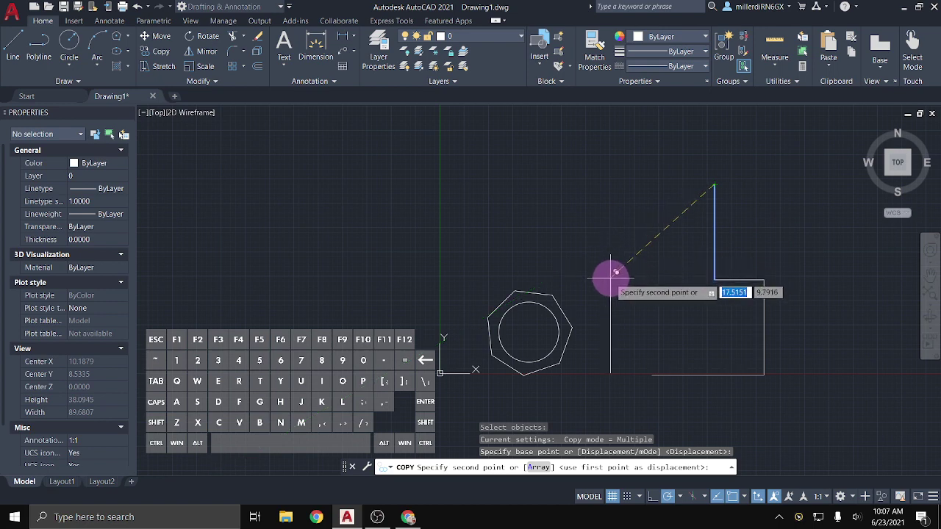
{"action": "left_click", "coordinate": [569, 363]}
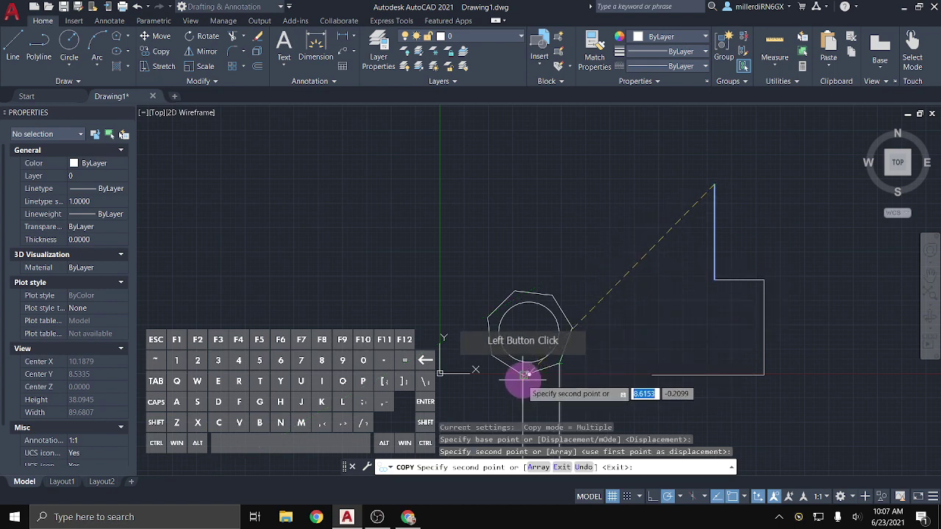
{"action": "left_click", "coordinate": [497, 372]}
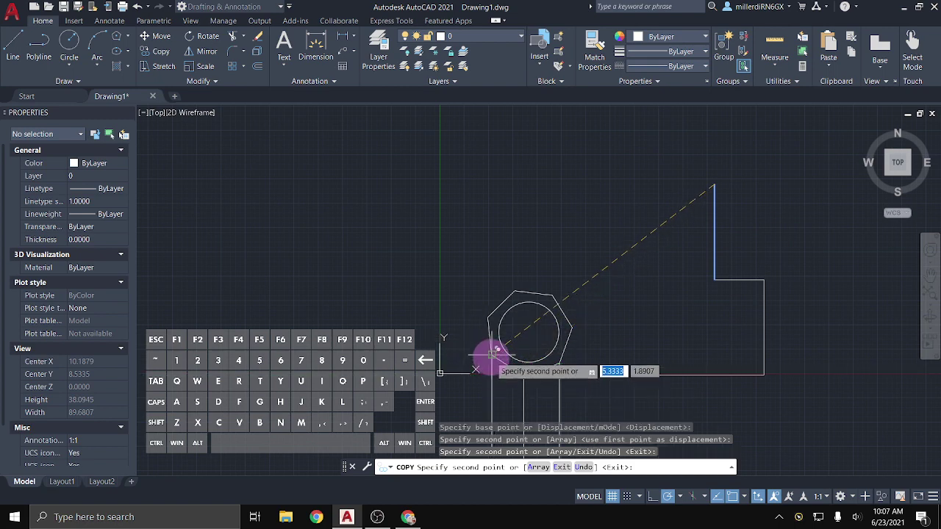
{"action": "left_click", "coordinate": [497, 355]}
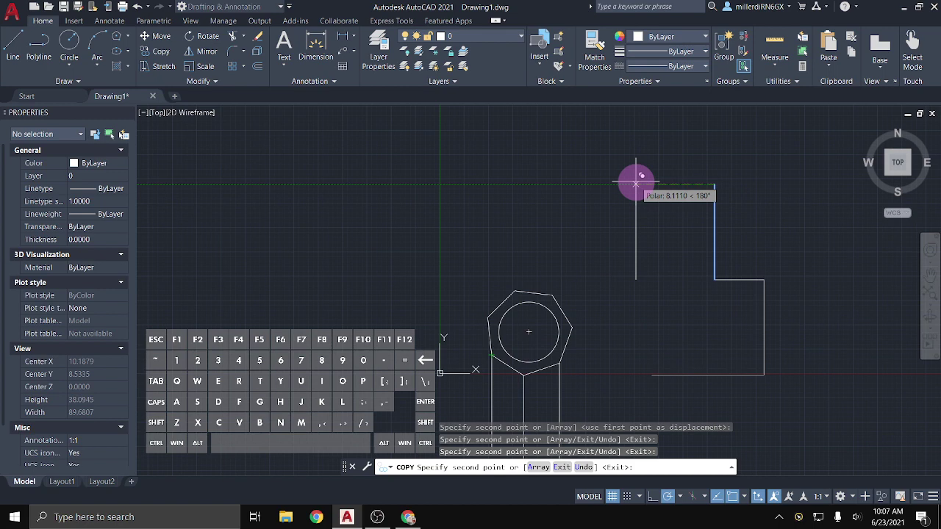
Place four more copies of the vertical line at 2, 3, 4 and 5 units along the 180° direction and end the Copy command.
{"action": "type", "text": "2"}
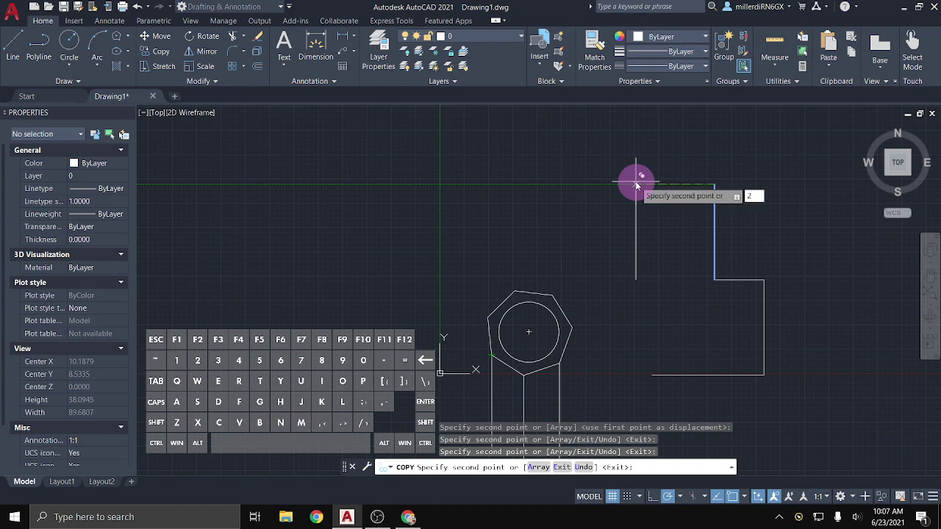
{"action": "key", "text": "BackSpace"}
{"action": "type", "text": "2"}
{"action": "key", "text": "Return"}
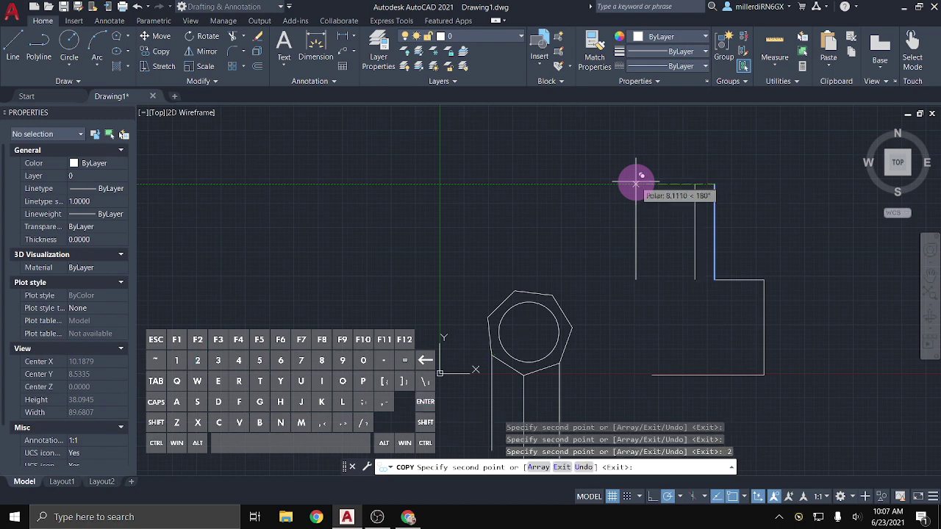
{"action": "type", "text": "3"}
{"action": "key", "text": "Return"}
{"action": "type", "text": "4"}
{"action": "key", "text": "Return"}
{"action": "type", "text": "5"}
{"action": "key", "text": "Return"}
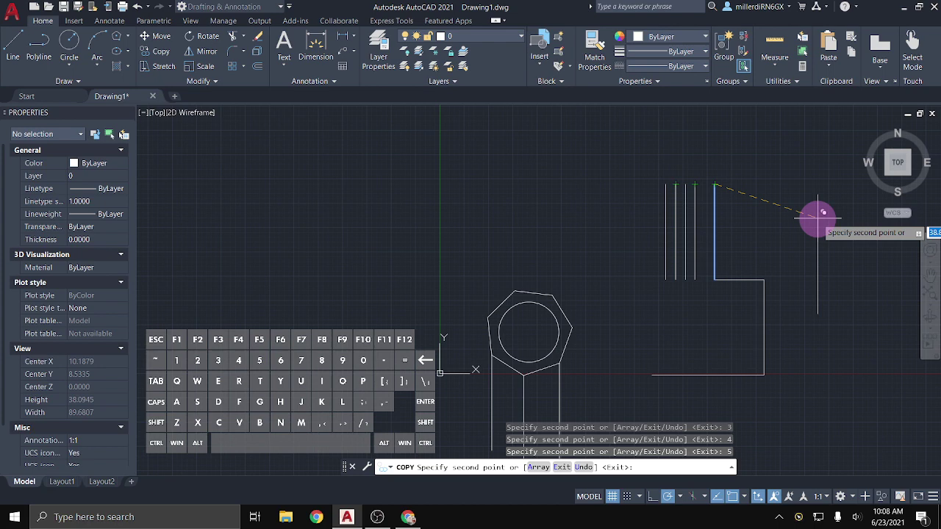
{"action": "key", "text": "Escape"}
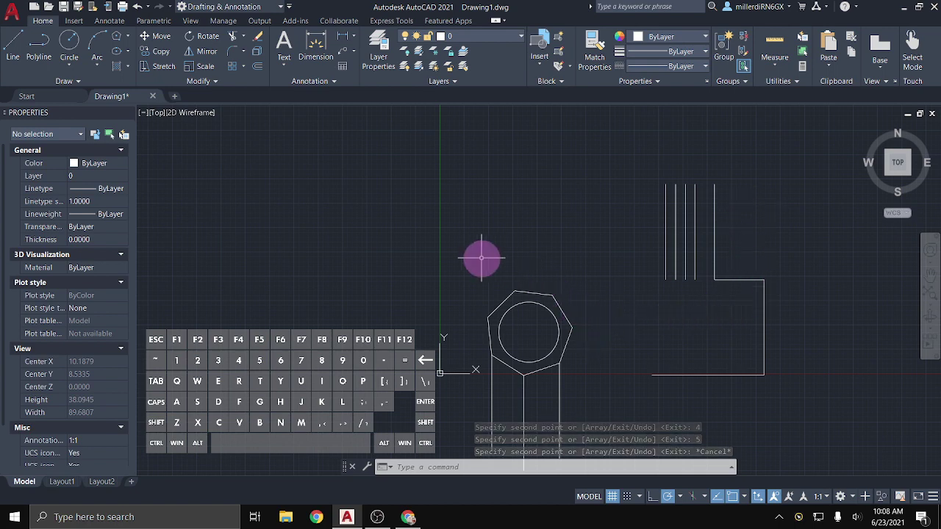
Copy the circle and heptagon together from the circle's center to the upper corner where the short horizontal line meets the lower vertical line.
{"action": "left_click", "coordinate": [523, 320]}
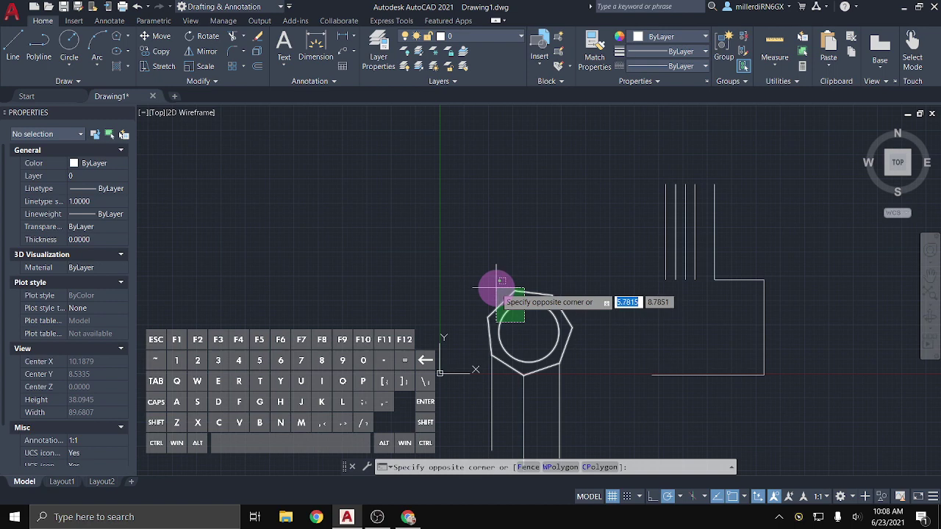
{"action": "left_click", "coordinate": [498, 283]}
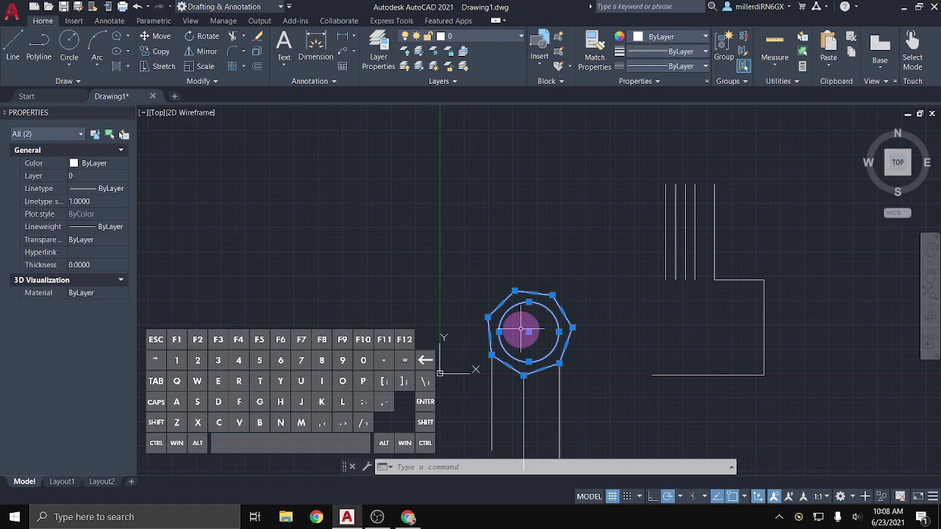
{"action": "type", "text": "co"}
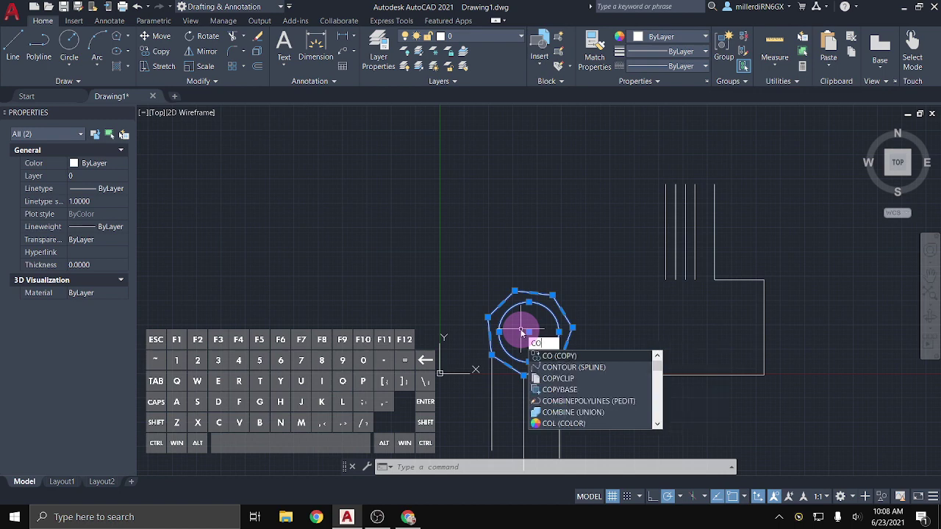
{"action": "key", "text": "Return"}
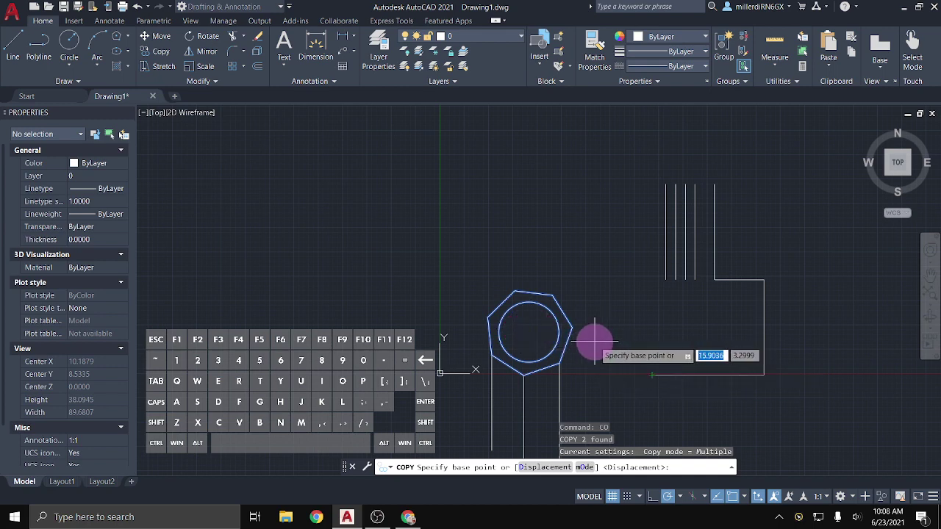
{"action": "left_click", "coordinate": [529, 332]}
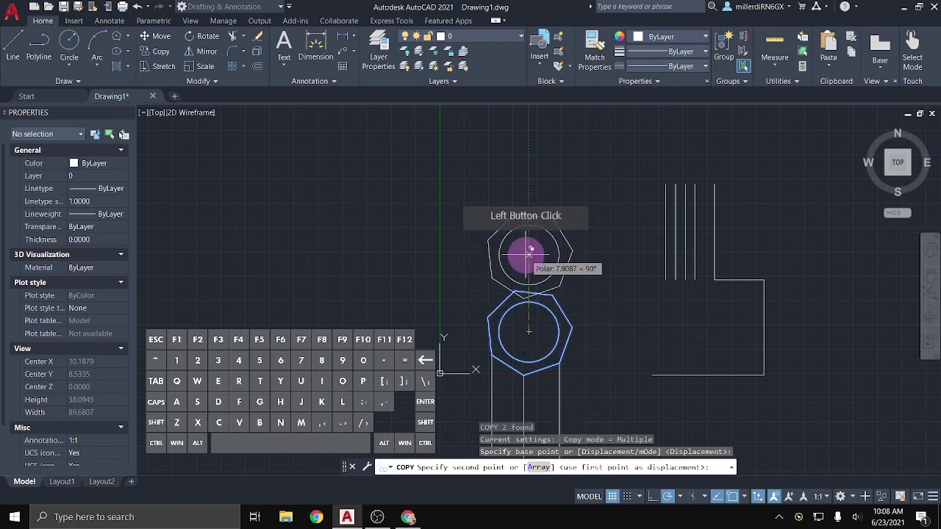
{"action": "left_click", "coordinate": [765, 279]}
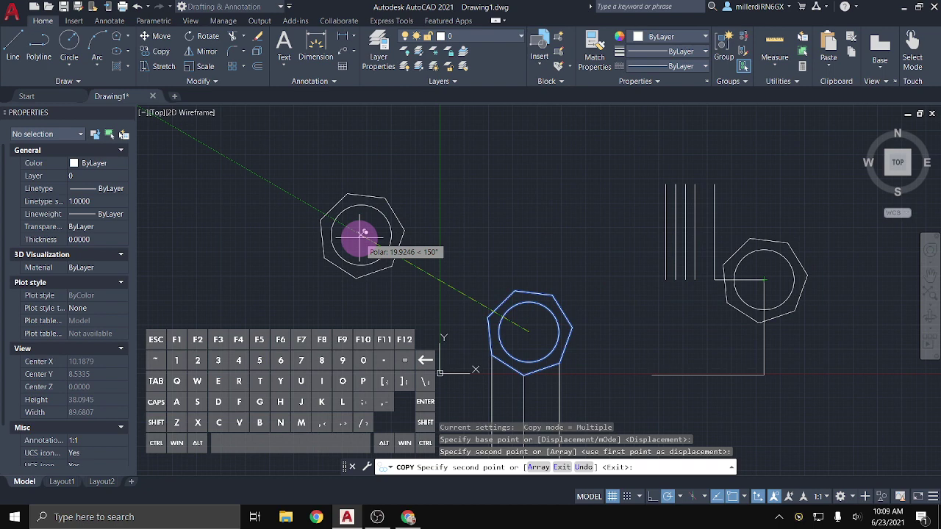
Place another circle and heptagon copy 20 units from the original at 150° and end the Copy command.
{"action": "type", "text": "20"}
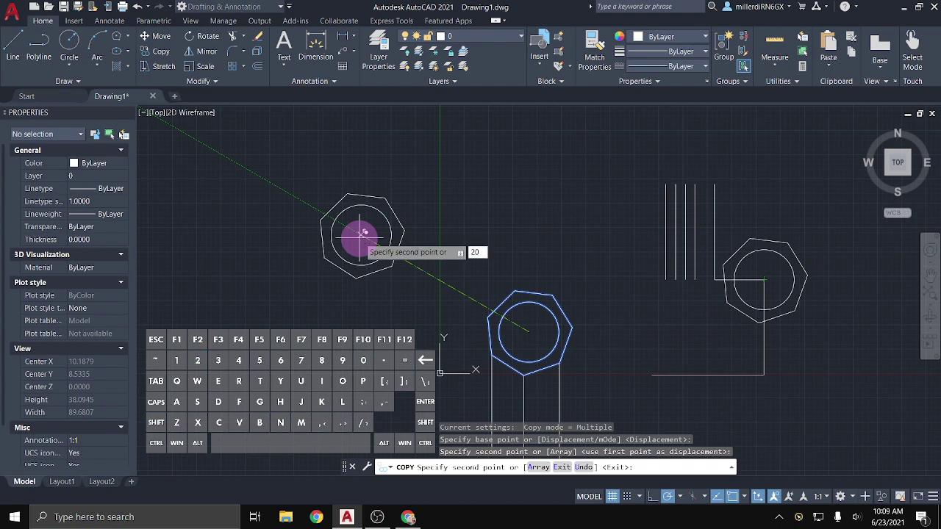
{"action": "key", "text": "Return"}
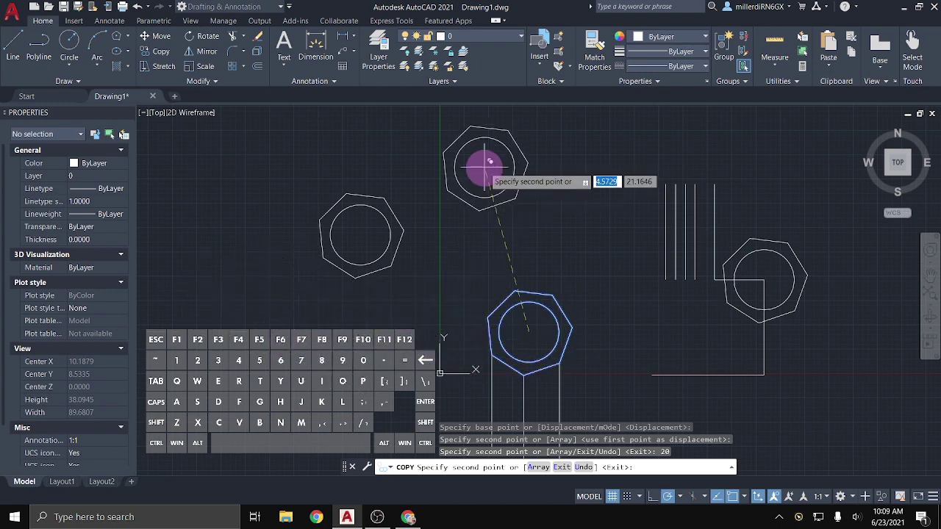
{"action": "key", "text": "Escape"}
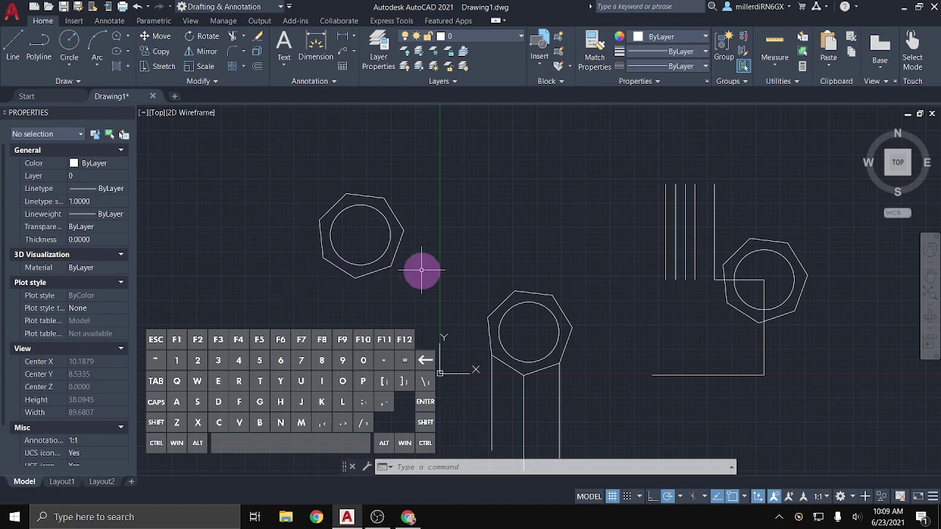
{"action": "scroll", "coordinate": [452, 290], "scroll_direction": "down", "scroll_amount": 2}
{"action": "middle_click_drag", "start_coordinate": [621, 310], "coordinate": [489, 298]}
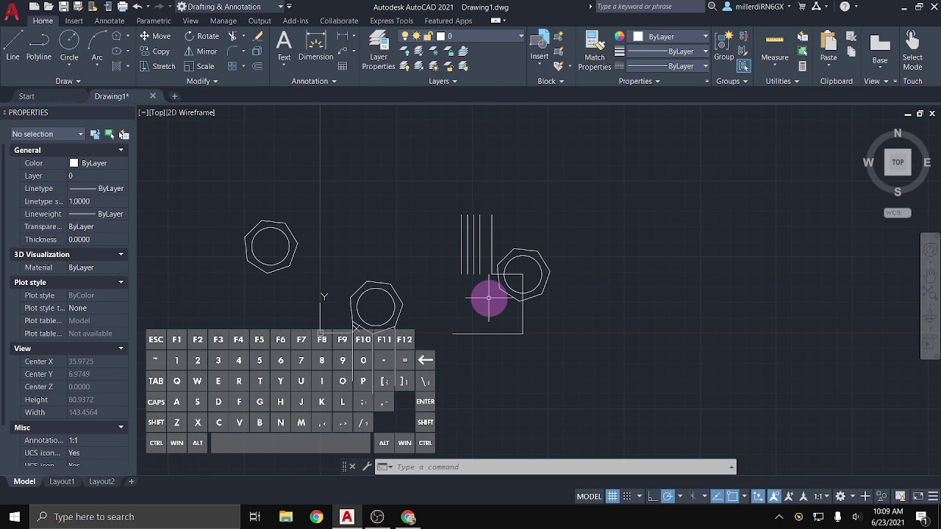
{"action": "scroll", "coordinate": [507, 274], "scroll_direction": "up", "scroll_amount": 4}
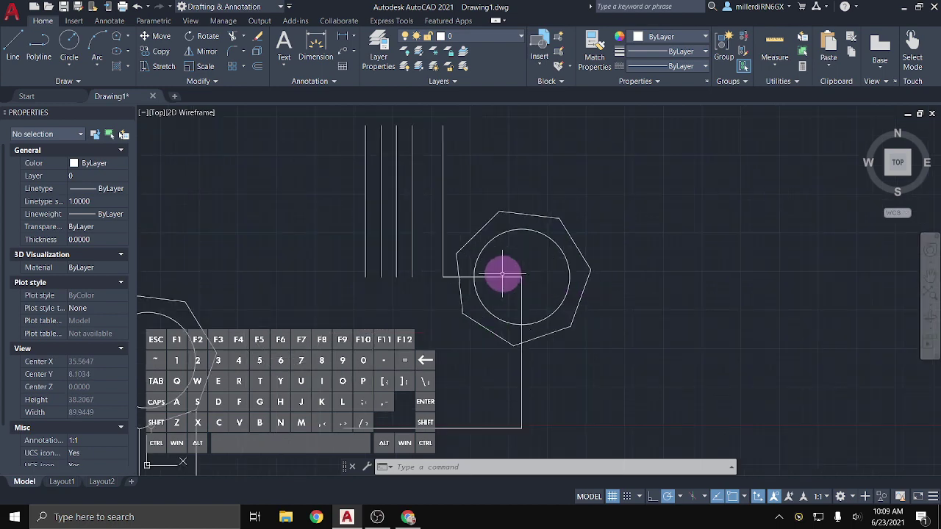
{"action": "middle_click_drag", "start_coordinate": [501, 282], "coordinate": [717, 282]}
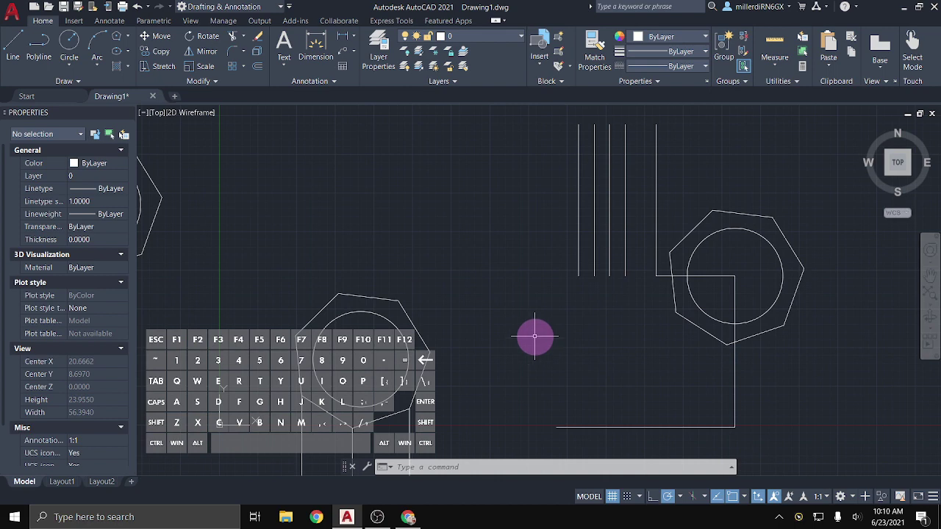
{"action": "scroll", "coordinate": [534, 336], "scroll_direction": "down", "scroll_amount": 2}
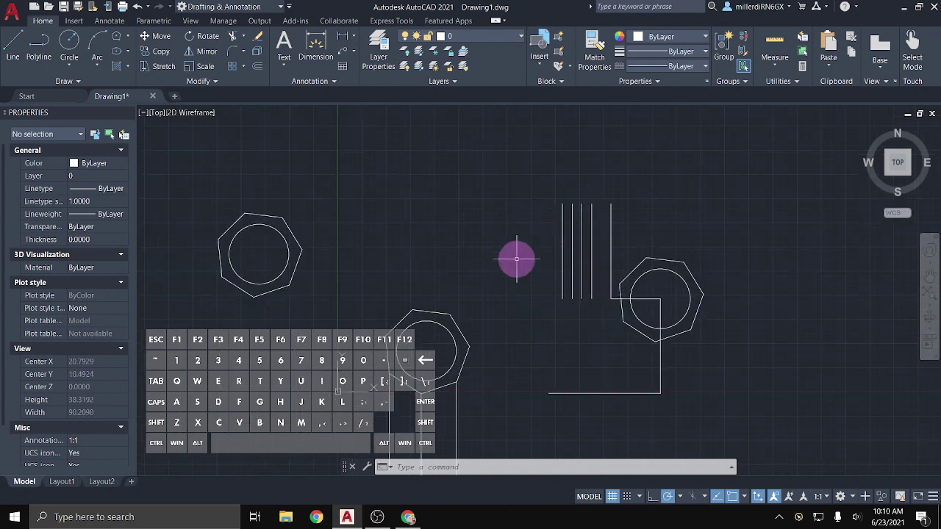
Rotate the five parallel vertical lines 180° about the upper endpoint of the line that touches the short horizontal line.
{"action": "left_click", "coordinate": [200, 40]}
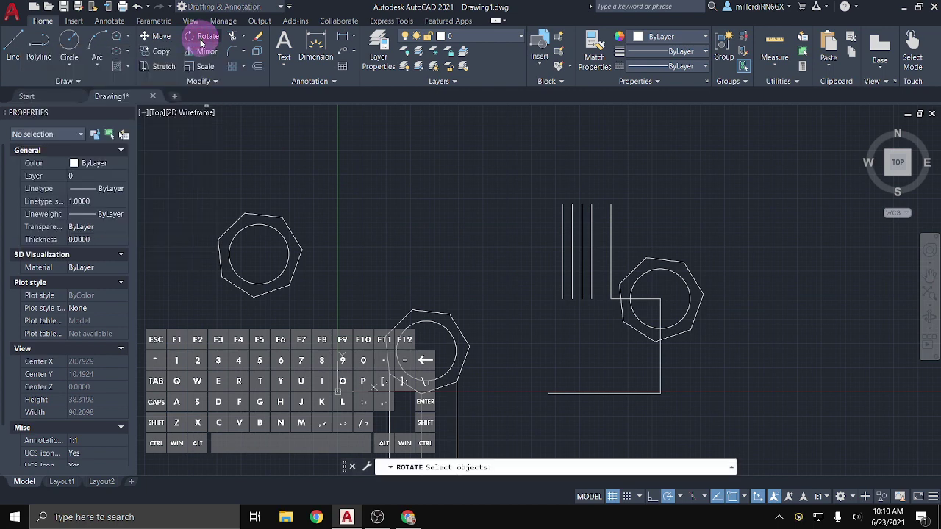
{"action": "left_click", "coordinate": [523, 181]}
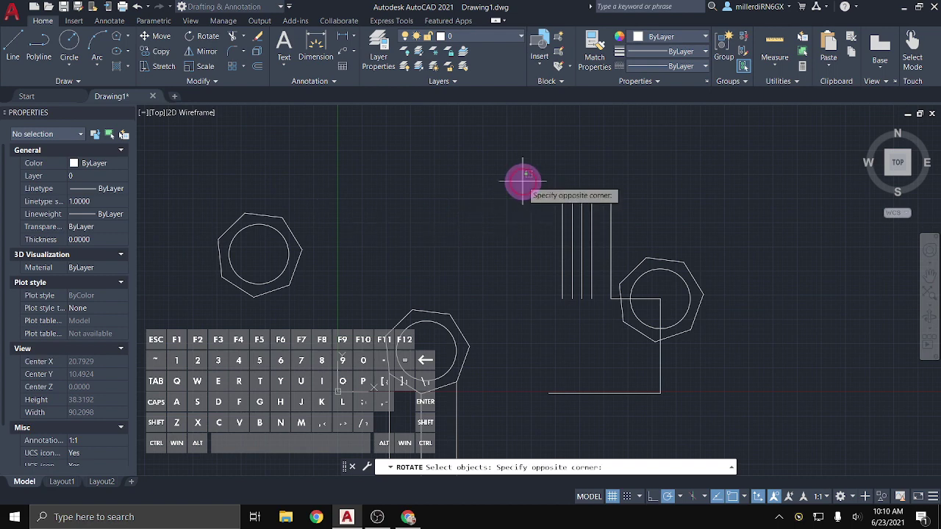
{"action": "left_click", "coordinate": [621, 305]}
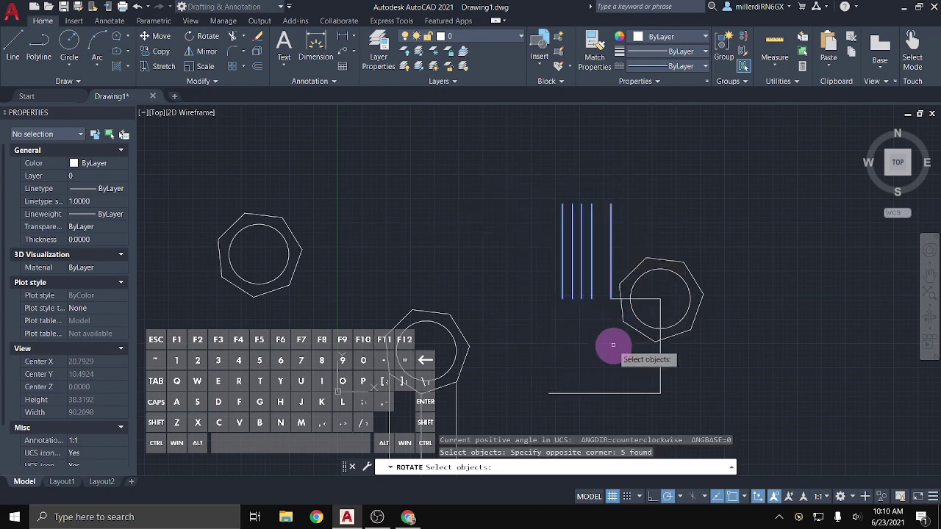
{"action": "scroll", "coordinate": [616, 268], "scroll_direction": "up", "scroll_amount": 2}
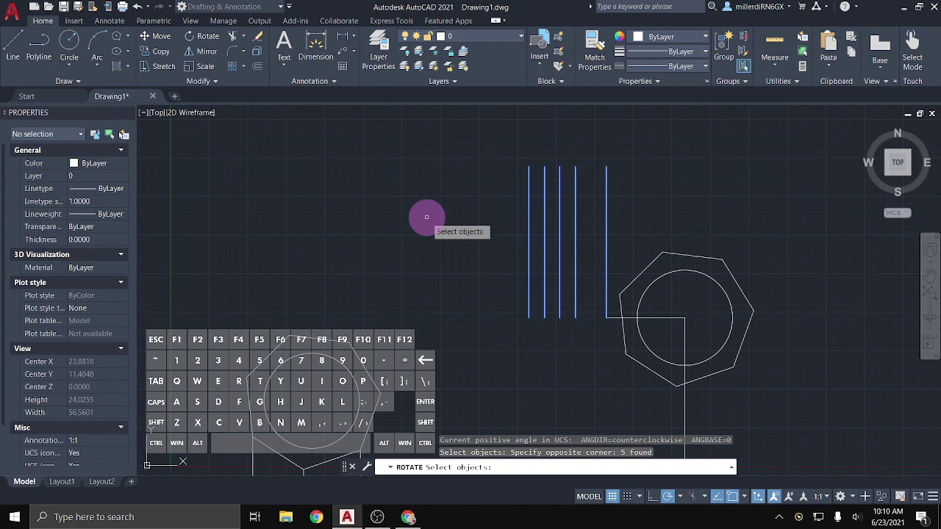
{"action": "right_click", "coordinate": [434, 225]}
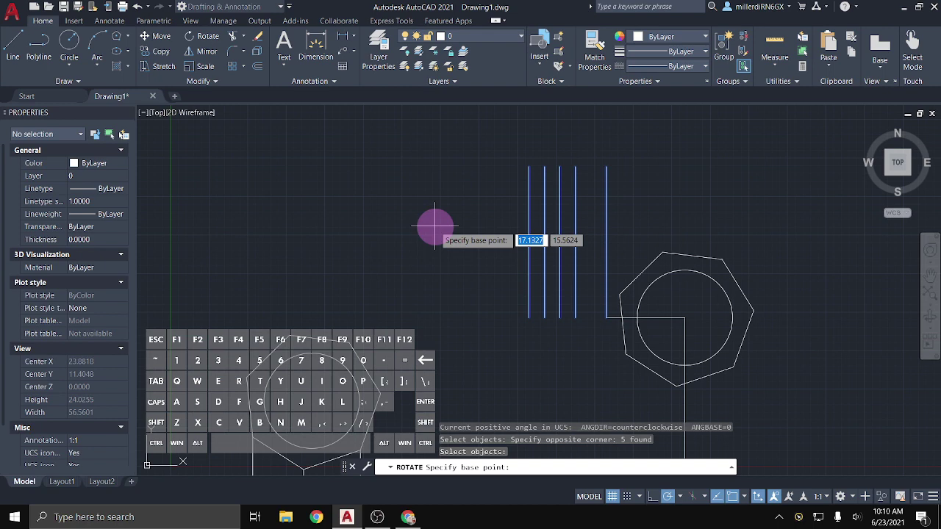
{"action": "scroll", "coordinate": [435, 225], "scroll_direction": "down", "scroll_amount": 2}
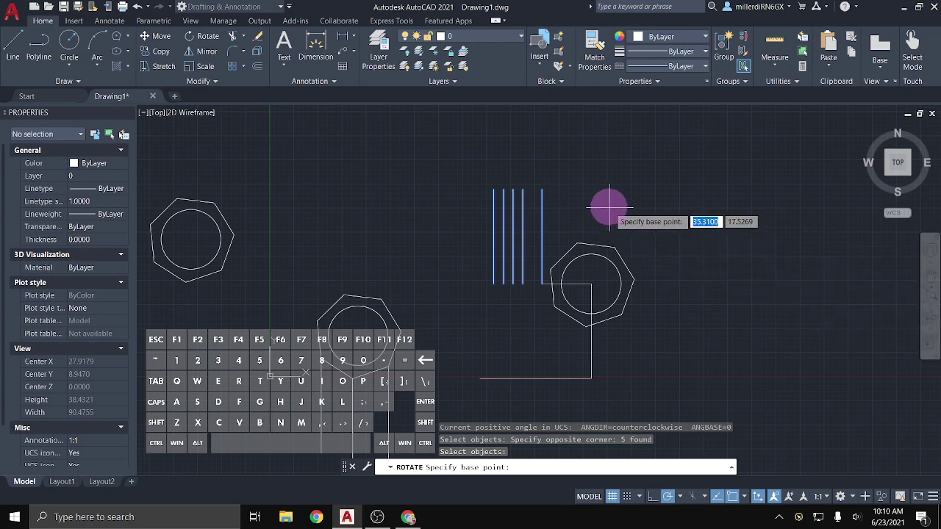
{"action": "left_click", "coordinate": [541, 189]}
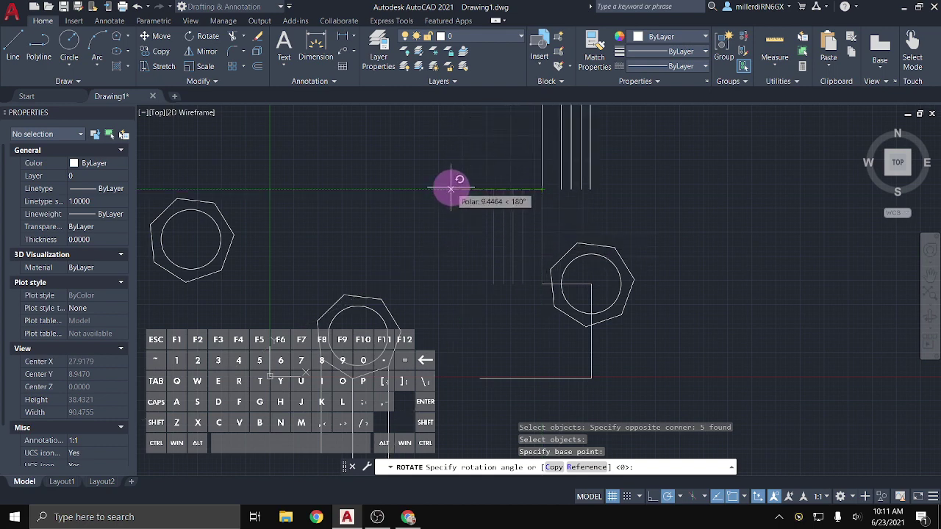
{"action": "left_click", "coordinate": [411, 189]}
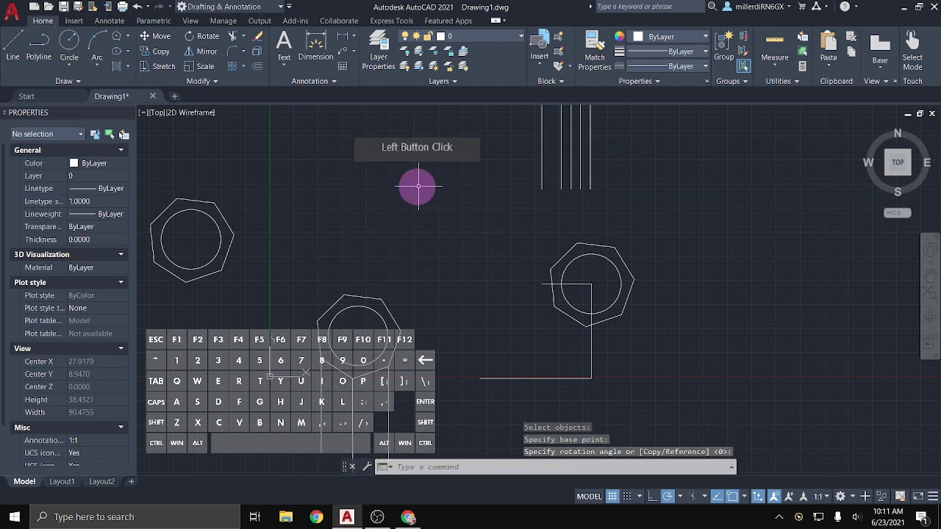
Rotate the five parallel vertical lines 15° about the center of the circle at the short horizontal line's corner.
{"action": "middle_click_drag", "start_coordinate": [501, 227], "coordinate": [462, 286]}
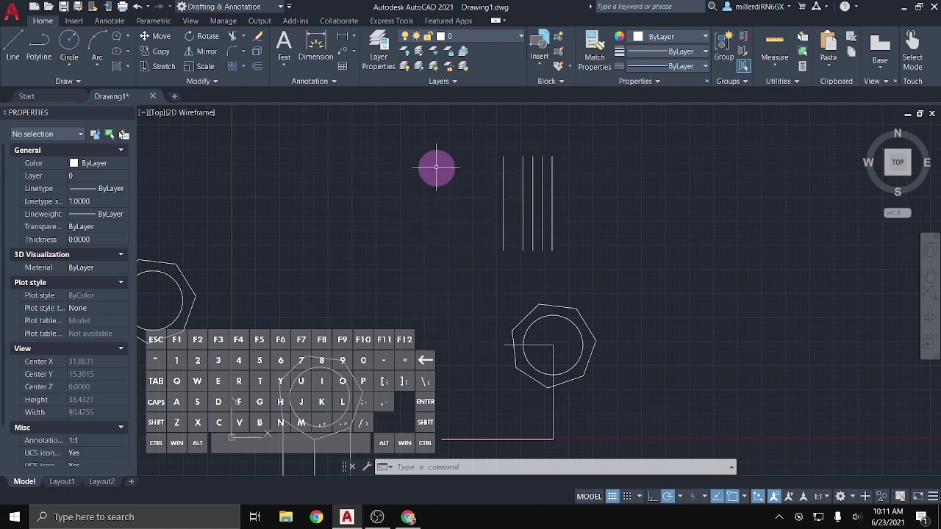
{"action": "left_click", "coordinate": [464, 131]}
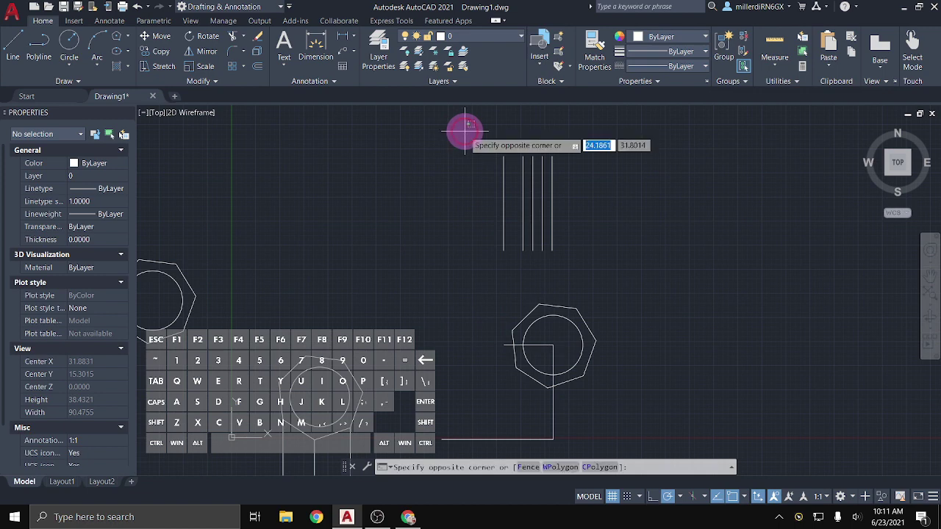
{"action": "left_click", "coordinate": [590, 280]}
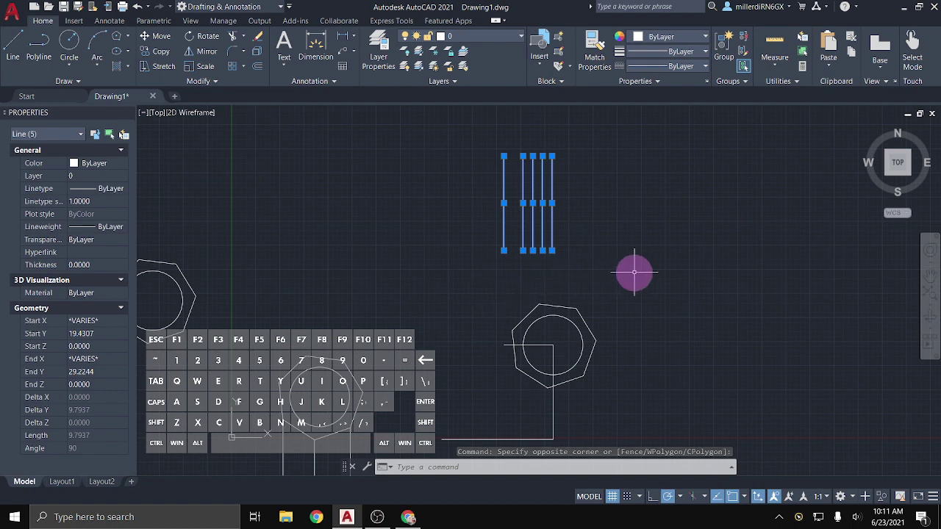
{"action": "type", "text": "Ro"}
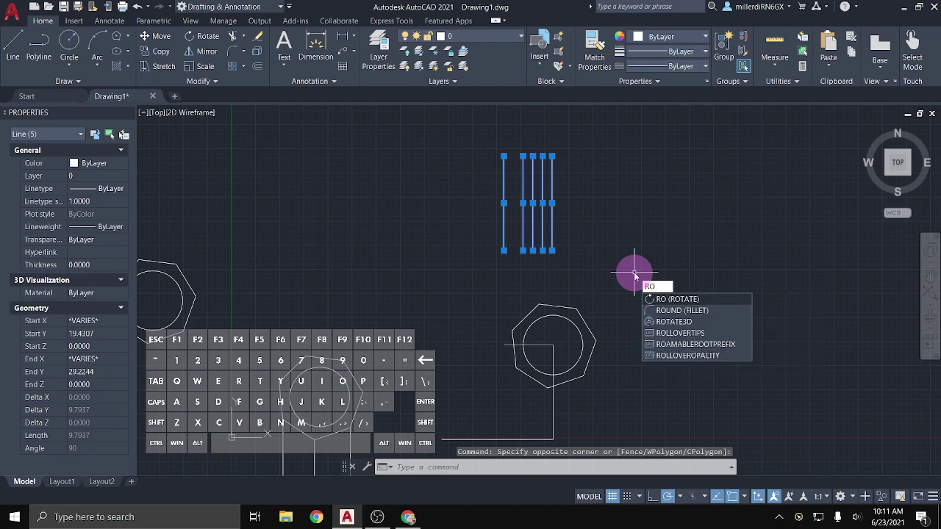
{"action": "key", "text": "Return"}
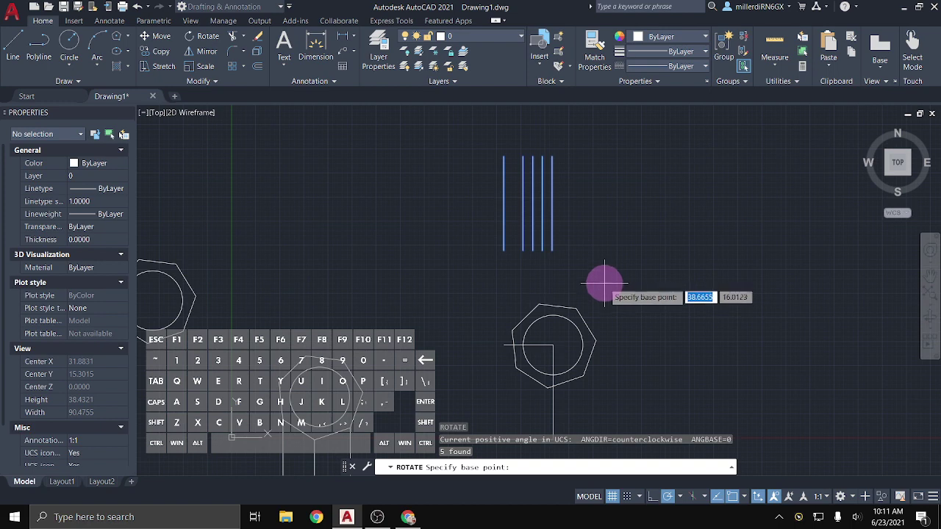
{"action": "left_click", "coordinate": [553, 345]}
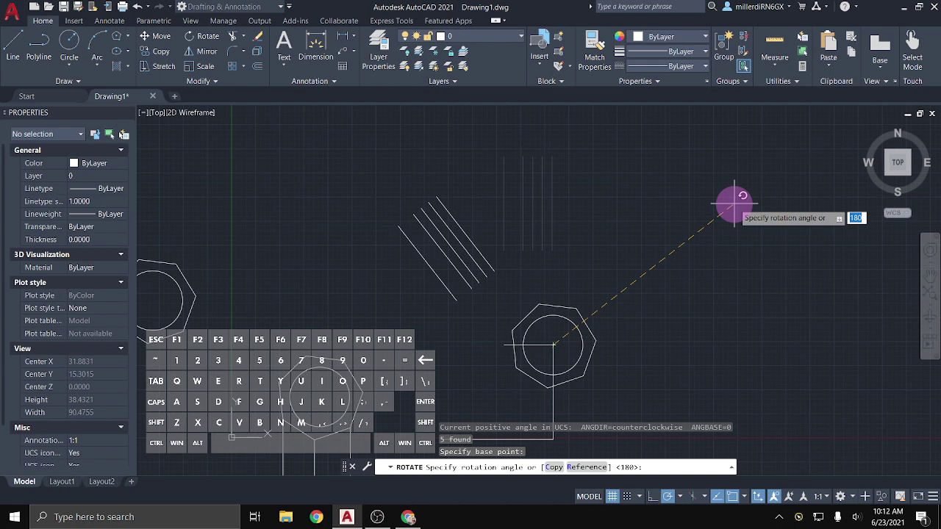
{"action": "type", "text": "15"}
{"action": "key", "text": "BackSpace"}
{"action": "key", "text": "BackSpace"}
{"action": "type", "text": "15"}
{"action": "key", "text": "Return"}
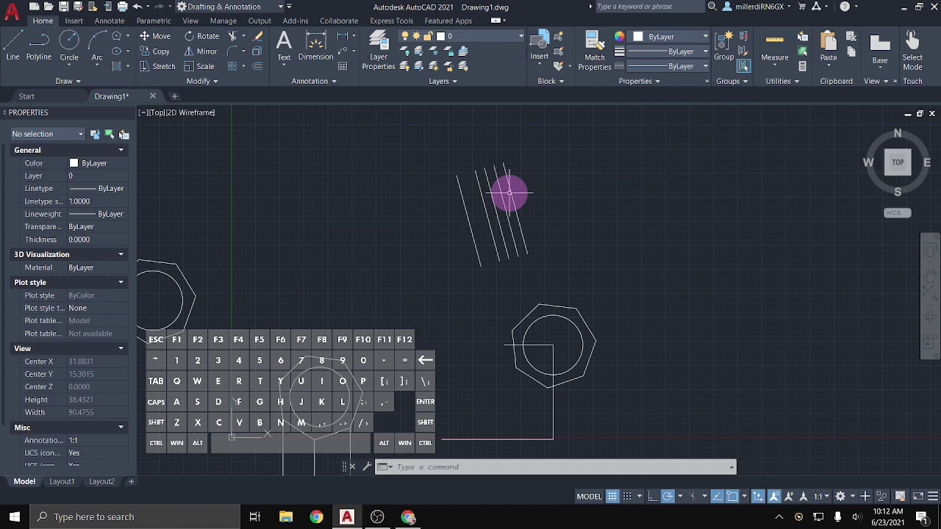
Enlarge the circle of the leftmost heptagon copy to a radius of about 7.53 by stretching its lower quadrant grip along 270°.
{"action": "mouse_move", "coordinate": [405, 331]}
{"action": "middle_mouse_down"}
{"action": "mouse_move", "coordinate": [588, 301]}
{"action": "mouse_move", "coordinate": [610, 279]}
{"action": "middle_mouse_up"}
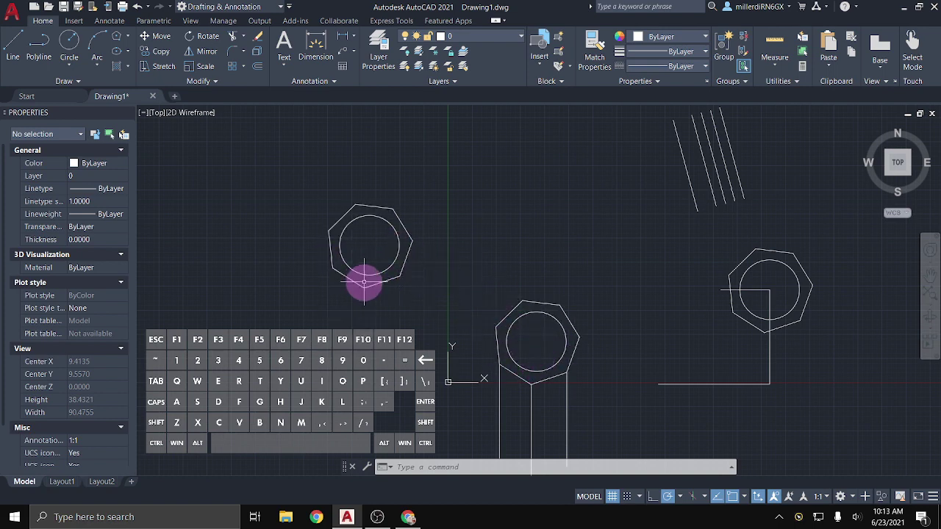
{"action": "left_click", "coordinate": [388, 272]}
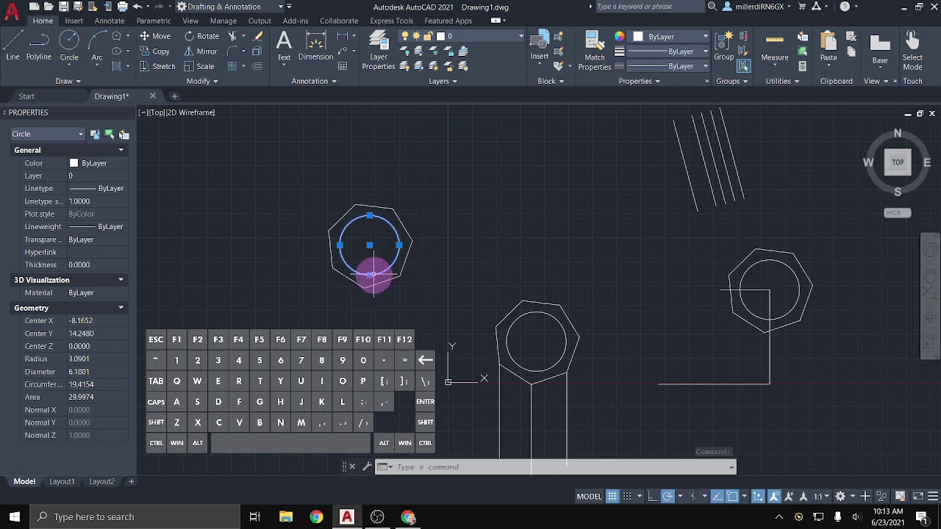
{"action": "left_click", "coordinate": [369, 277]}
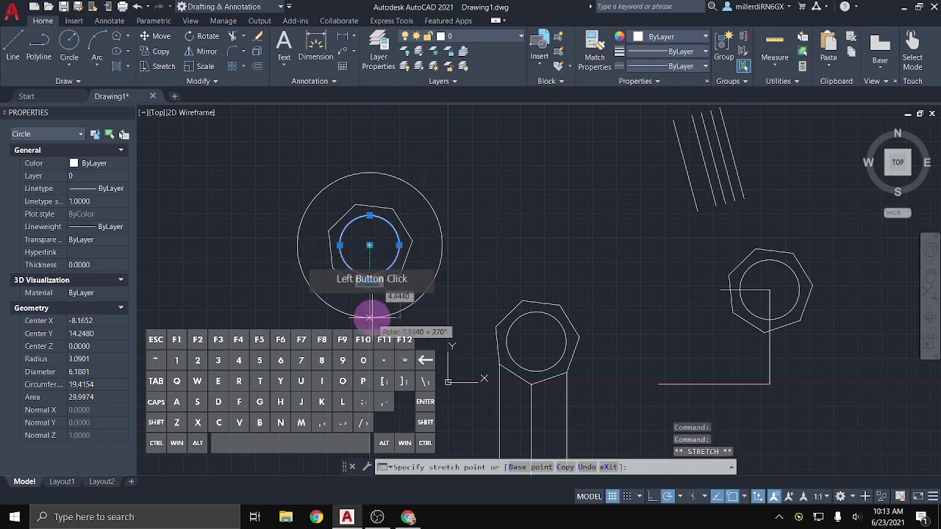
{"action": "left_click", "coordinate": [369, 318]}
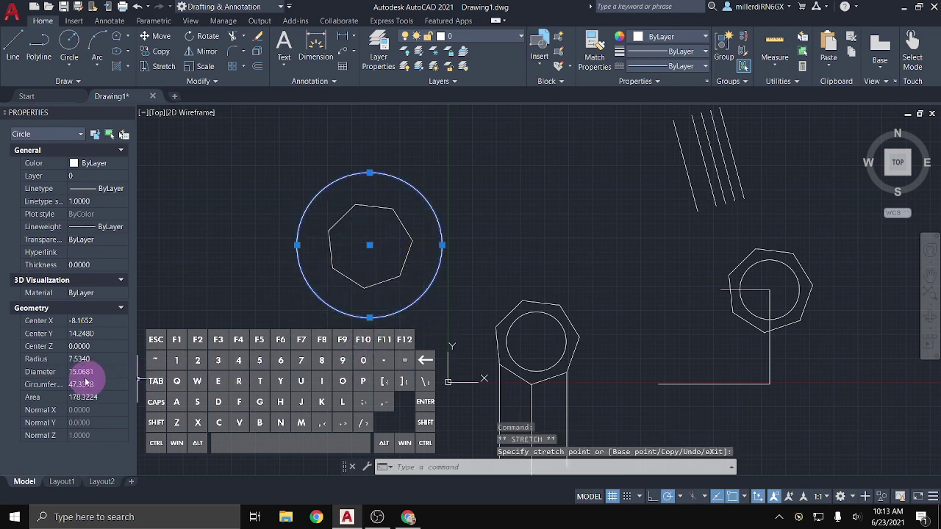